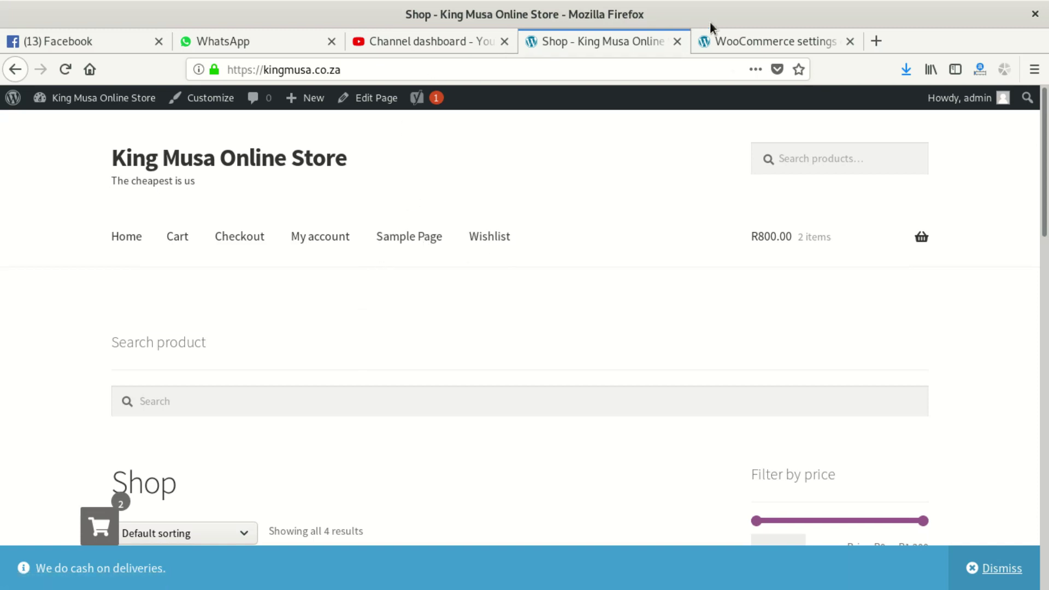
Review the PayFast payment settings, then return to the shop and proceed to checkout with the R800.00 cart
{"action": "left_click", "coordinate": [748, 41]}
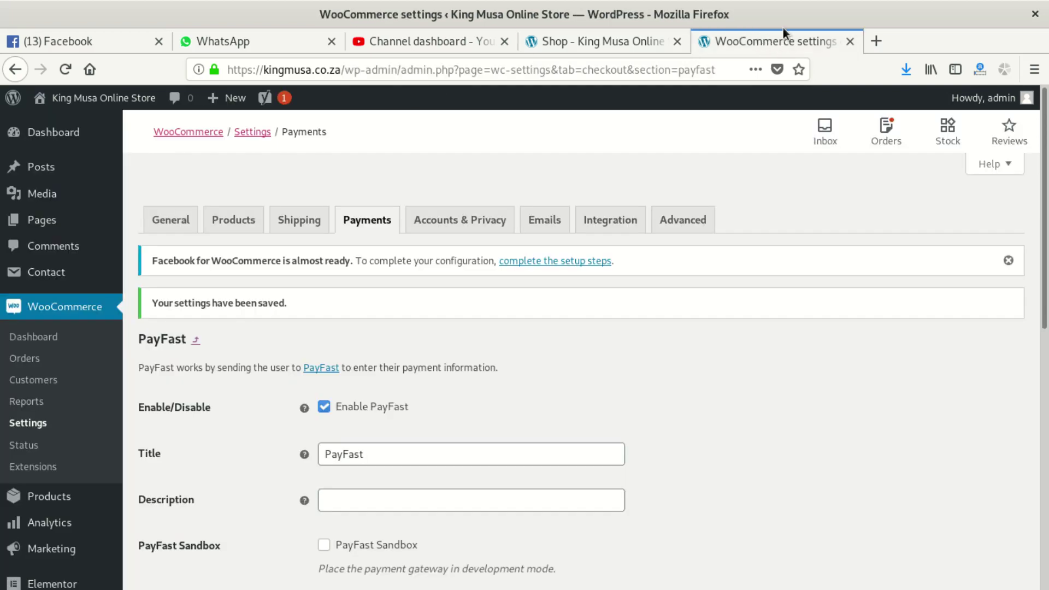
{"action": "left_click", "coordinate": [623, 41]}
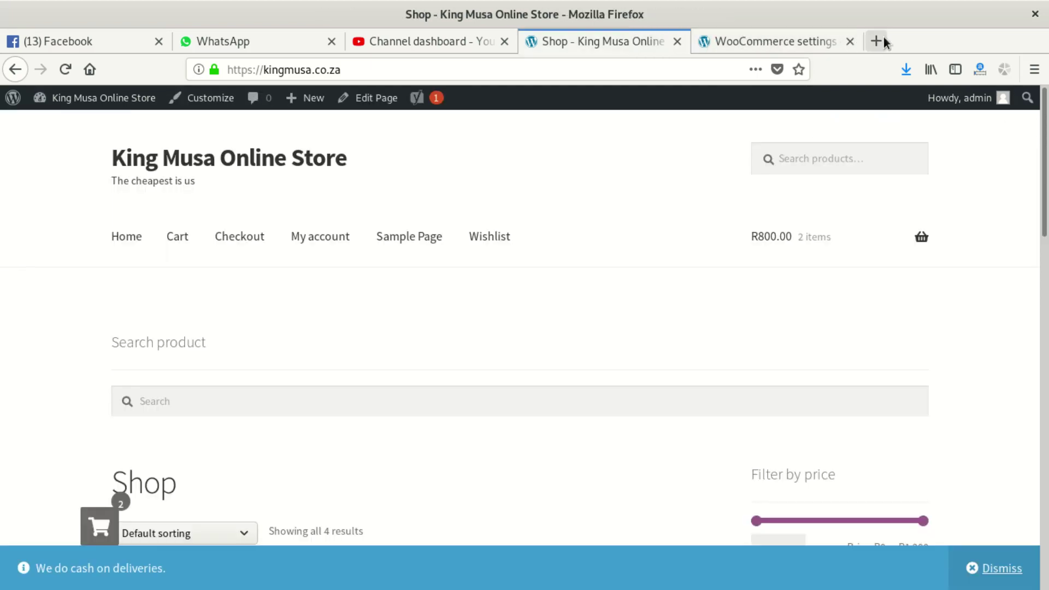
{"action": "left_click", "coordinate": [876, 41]}
{"action": "right_click", "coordinate": [467, 72]}
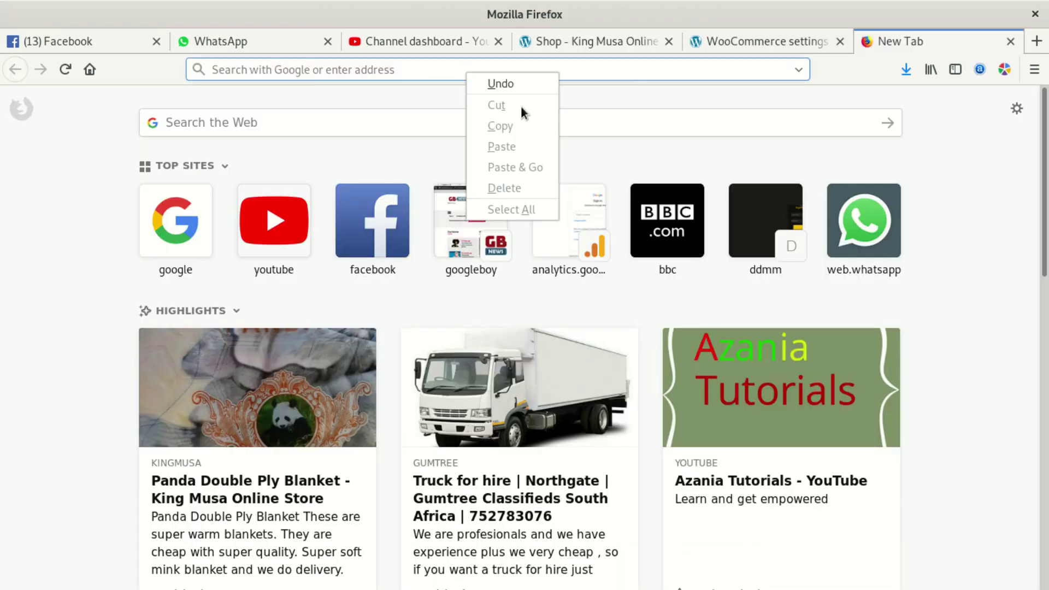
{"action": "left_click", "coordinate": [389, 69]}
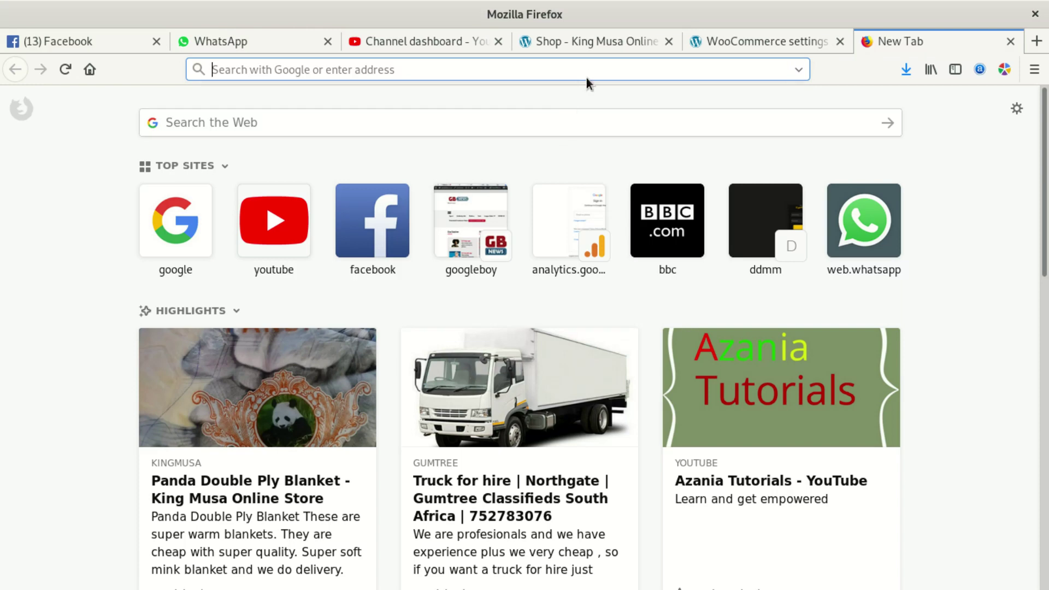
{"action": "left_click", "coordinate": [590, 43]}
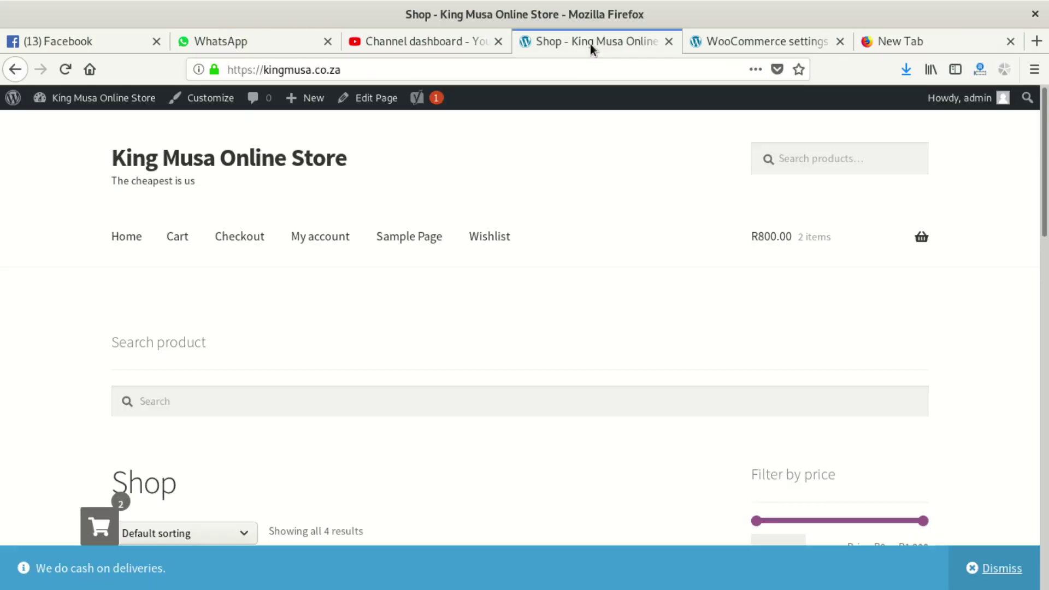
{"action": "scroll", "coordinate": [548, 381], "scroll_direction": "down", "scroll_amount": 1}
{"action": "scroll", "coordinate": [549, 379], "scroll_direction": "down", "scroll_amount": 2}
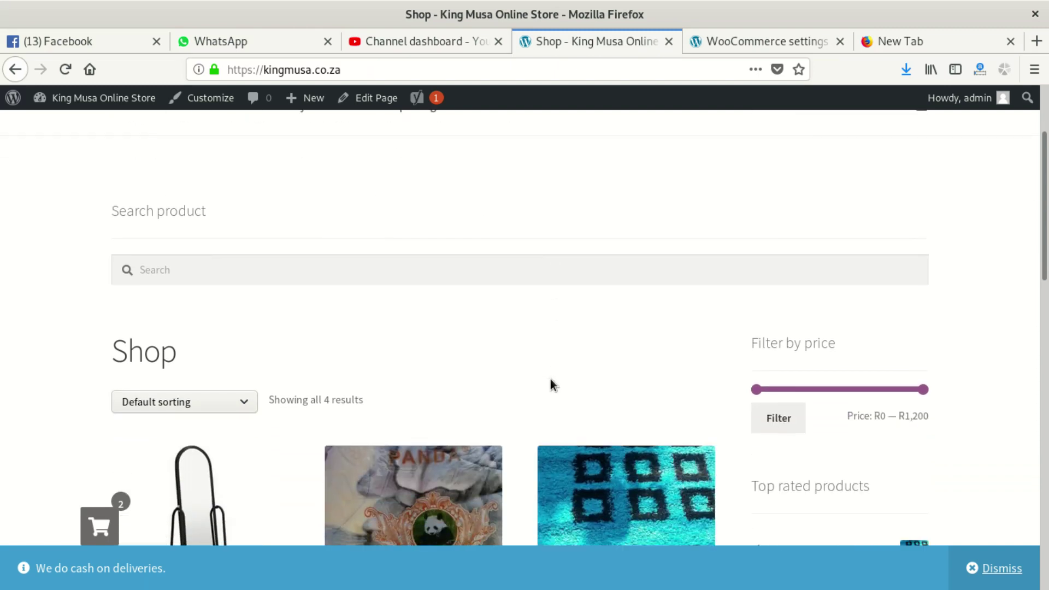
{"action": "scroll", "coordinate": [550, 373], "scroll_direction": "up", "scroll_amount": 3}
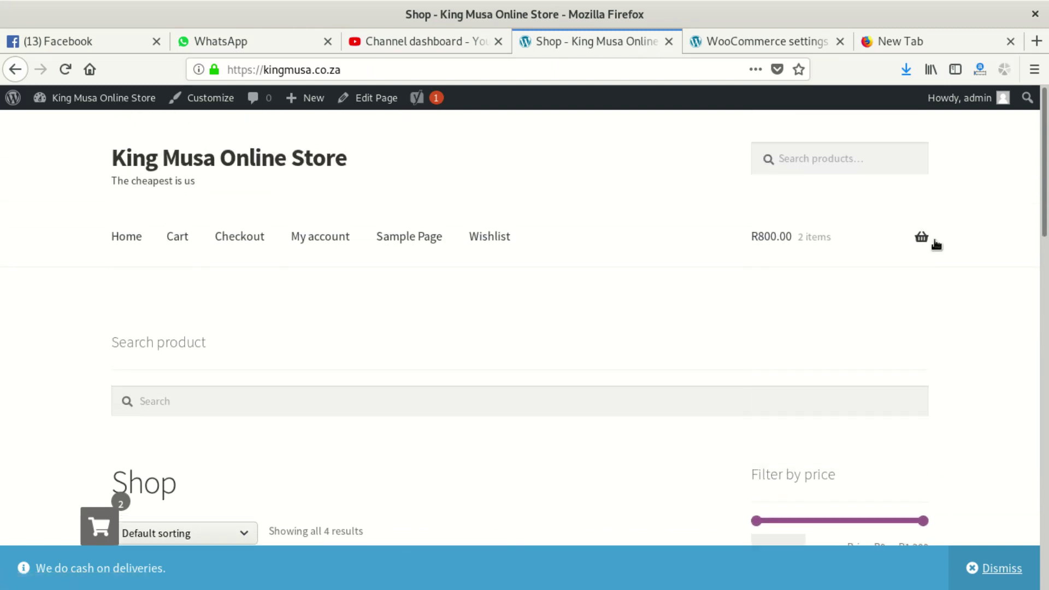
{"action": "mouse_move", "coordinate": [839, 237]}
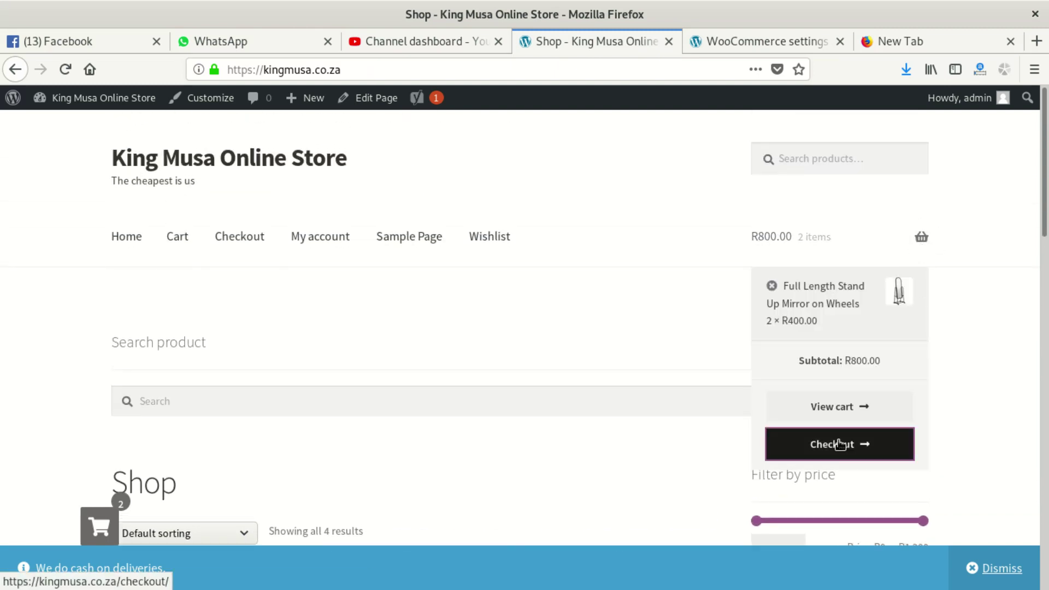
{"action": "left_click", "coordinate": [839, 444]}
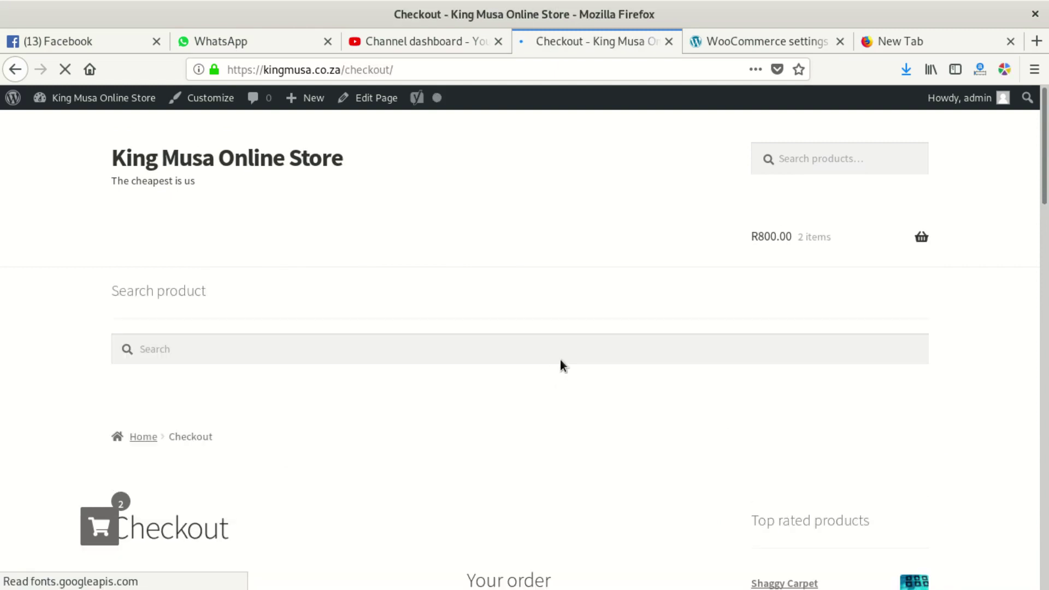
{"action": "scroll", "coordinate": [541, 368], "scroll_direction": "down", "scroll_amount": 3}
{"action": "scroll", "coordinate": [540, 366], "scroll_direction": "down", "scroll_amount": 1}
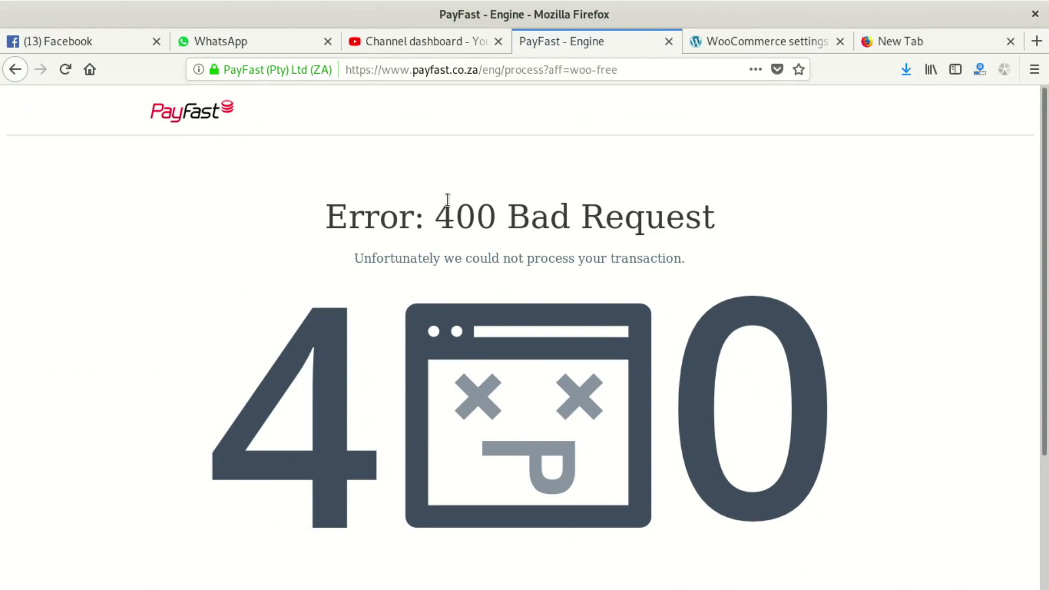
{"action": "scroll", "coordinate": [435, 302], "scroll_direction": "down", "scroll_amount": 3}
{"action": "scroll", "coordinate": [435, 302], "scroll_direction": "down", "scroll_amount": 1}
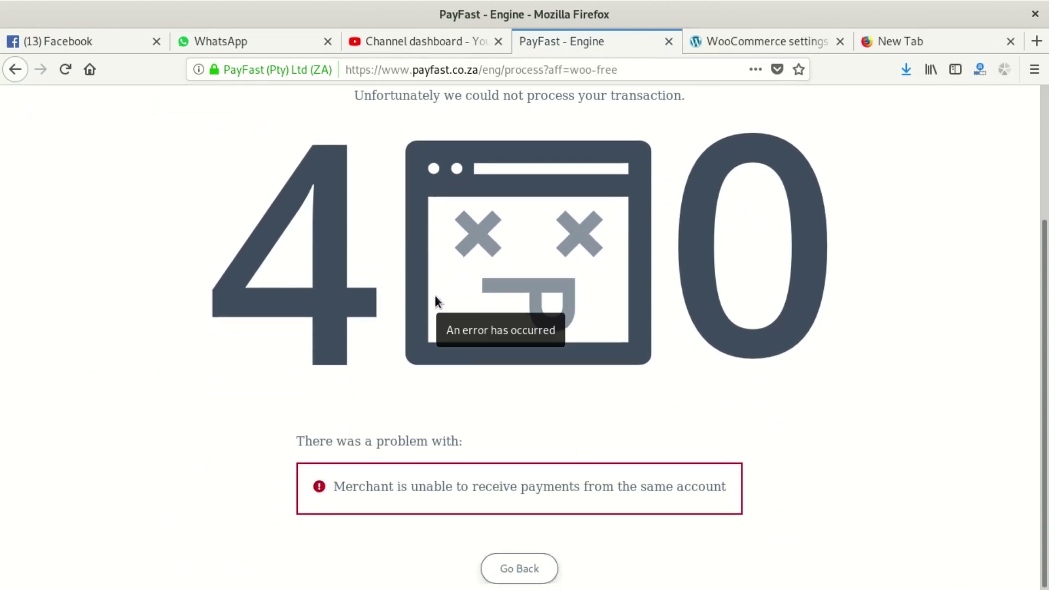
Copy PayFast's error that the merchant cannot receive payments from the same account
{"action": "triple_click", "coordinate": [434, 486]}
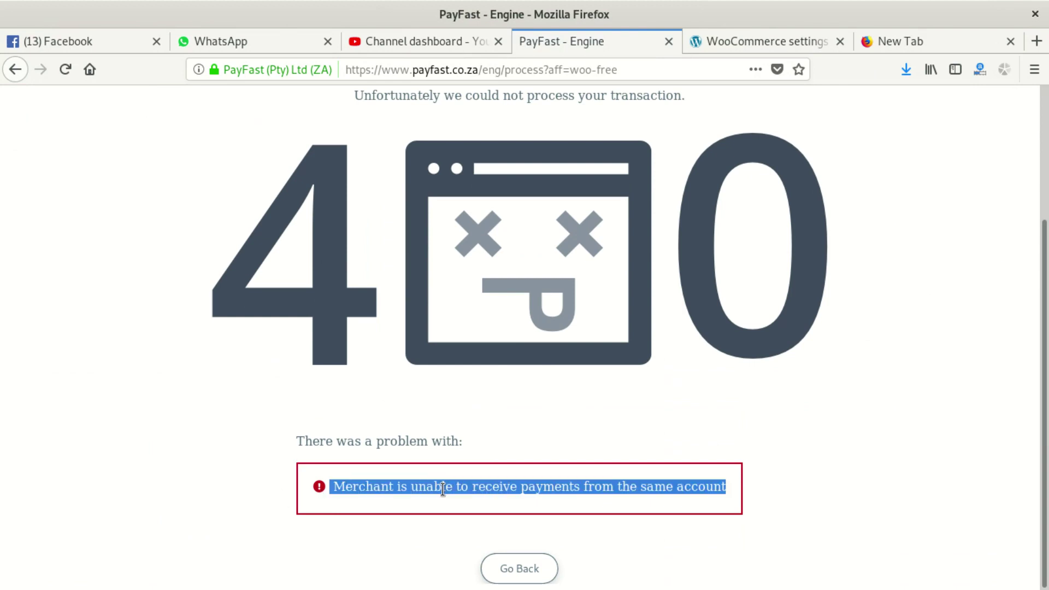
{"action": "right_click", "coordinate": [444, 489]}
{"action": "left_click", "coordinate": [496, 393]}
{"action": "right_click", "coordinate": [439, 485]}
{"action": "left_click", "coordinate": [479, 391]}
{"action": "right_click", "coordinate": [448, 483]}
{"action": "left_click", "coordinate": [492, 495]}
{"action": "key", "text": "alt+Tab"}
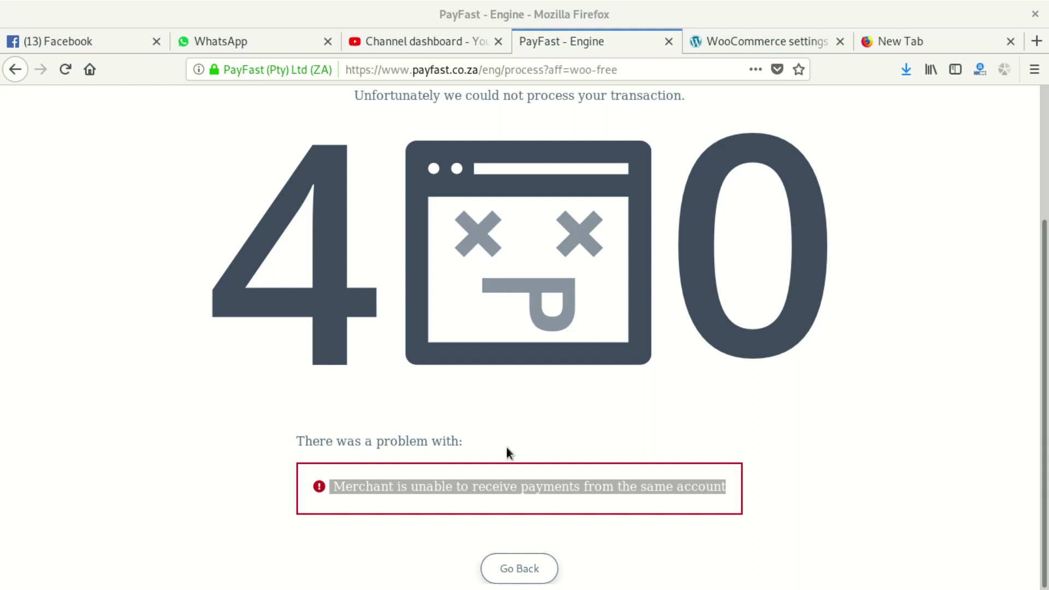
Copy the 'There was a problem with:' lead-in line
{"action": "left_click_drag", "start_coordinate": [506, 448], "coordinate": [306, 431]}
{"action": "right_click", "coordinate": [363, 436]}
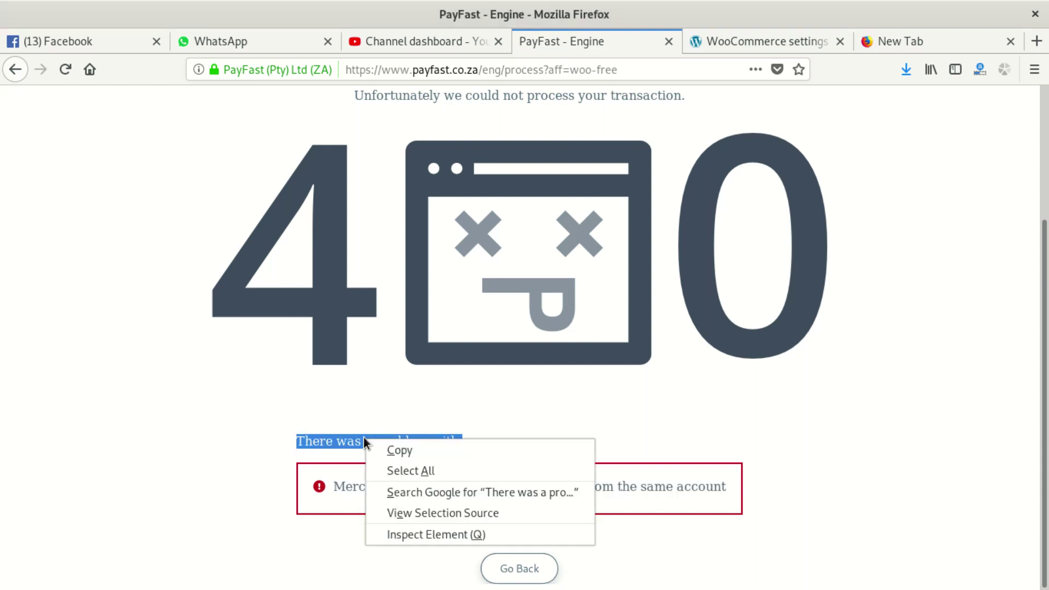
{"action": "left_click", "coordinate": [451, 450]}
{"action": "key", "text": "alt+Tab"}
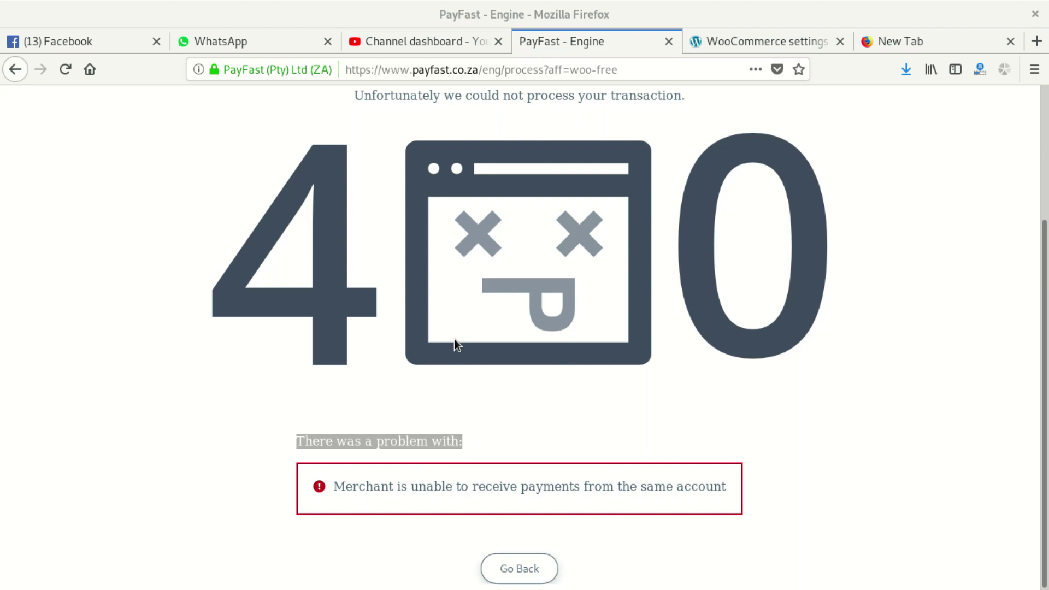
{"action": "scroll", "coordinate": [532, 278], "scroll_direction": "up", "scroll_amount": 5}
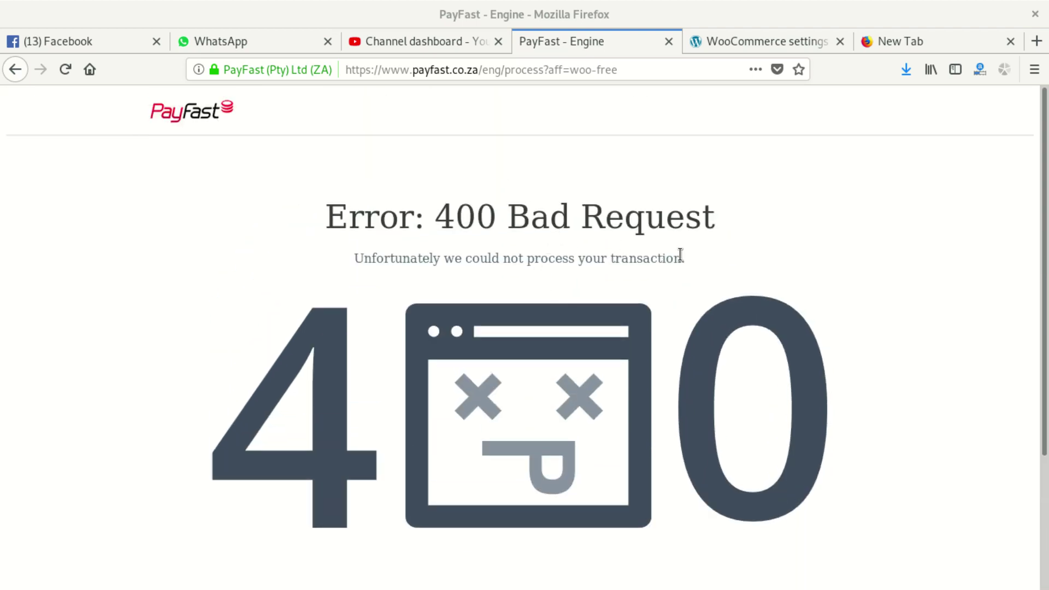
Copy the 'Error: 400 Bad Request' heading with its 'could not process your transaction' subtitle
{"action": "left_click_drag", "start_coordinate": [686, 257], "coordinate": [327, 217]}
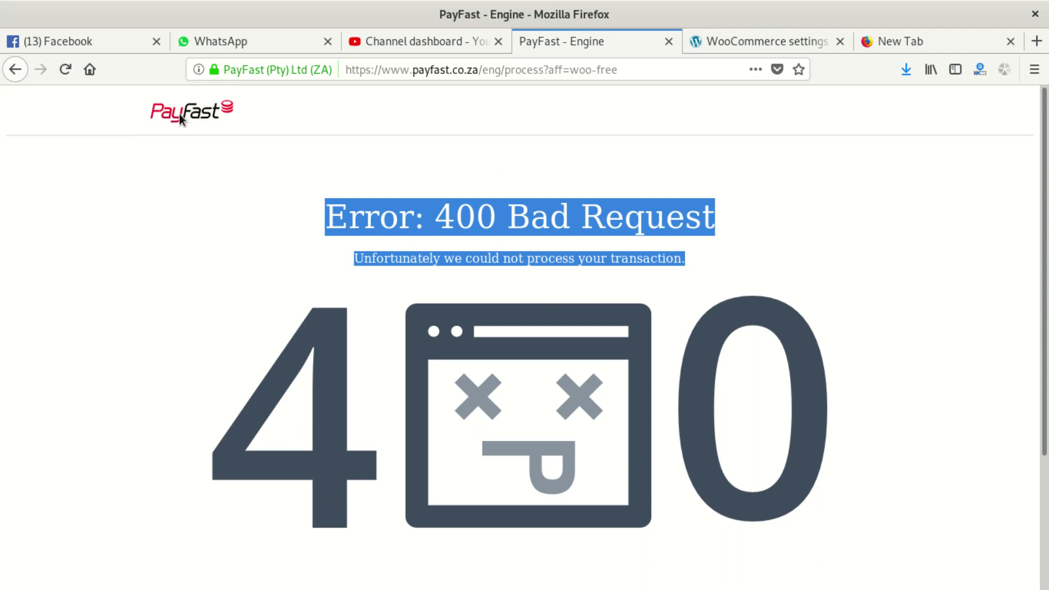
{"action": "right_click", "coordinate": [446, 219]}
{"action": "left_click", "coordinate": [510, 230]}
{"action": "key", "text": "alt+Tab"}
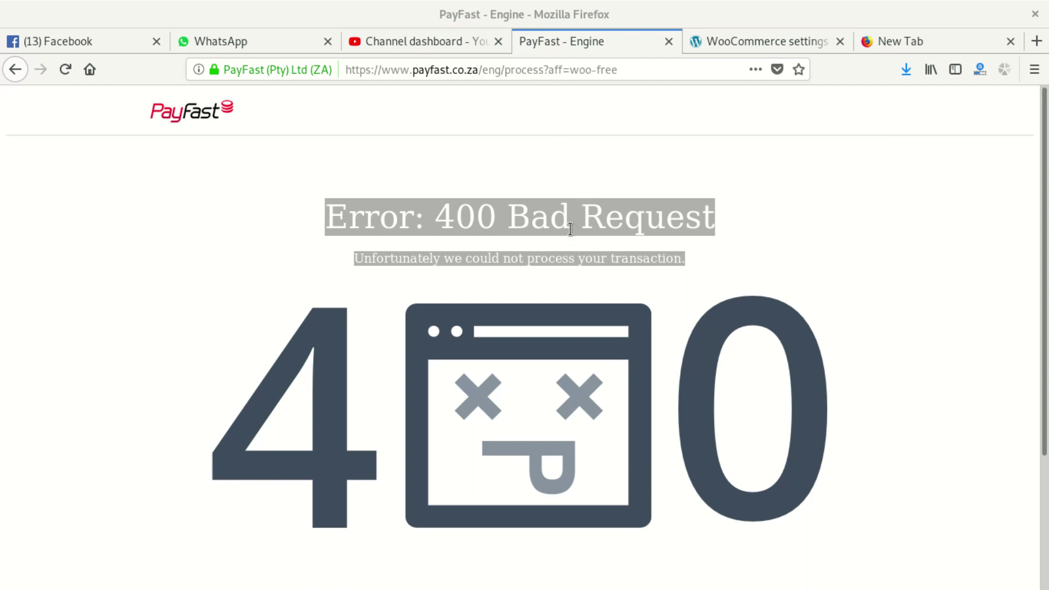
{"action": "scroll", "coordinate": [401, 301], "scroll_direction": "down", "scroll_amount": 3}
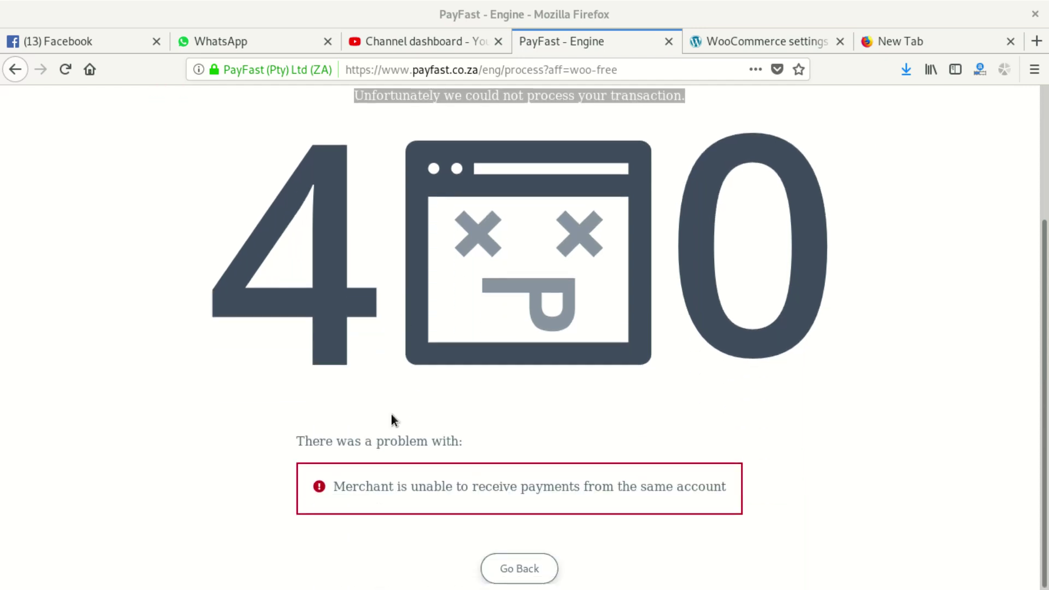
Reread the error sentence, highlighting the words 'same account'
{"action": "double_click", "coordinate": [366, 485]}
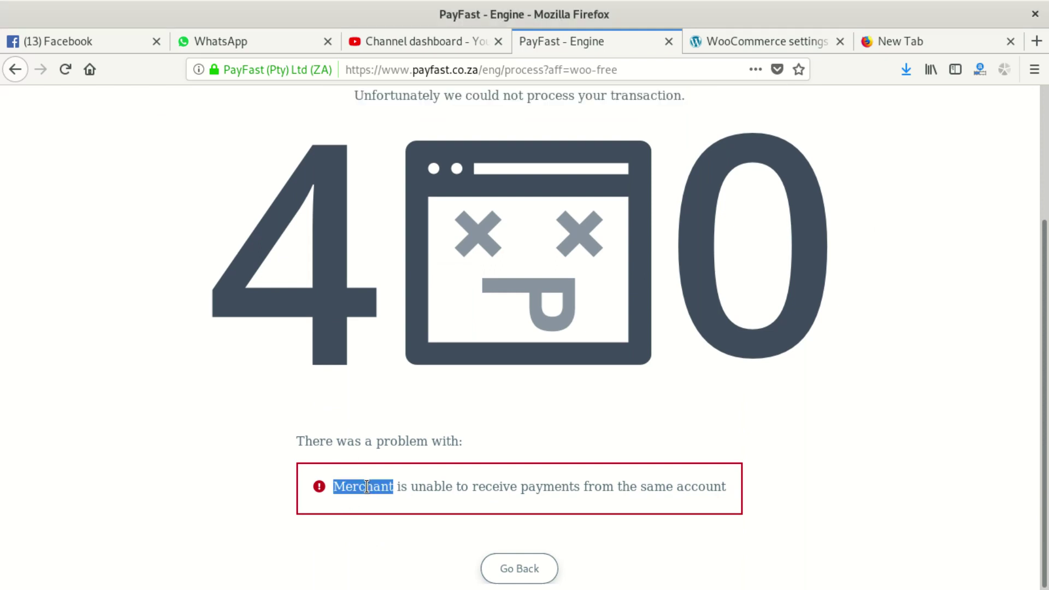
{"action": "left_click", "coordinate": [366, 486]}
{"action": "left_click", "coordinate": [407, 470]}
{"action": "left_click_drag", "start_coordinate": [728, 485], "coordinate": [626, 488]}
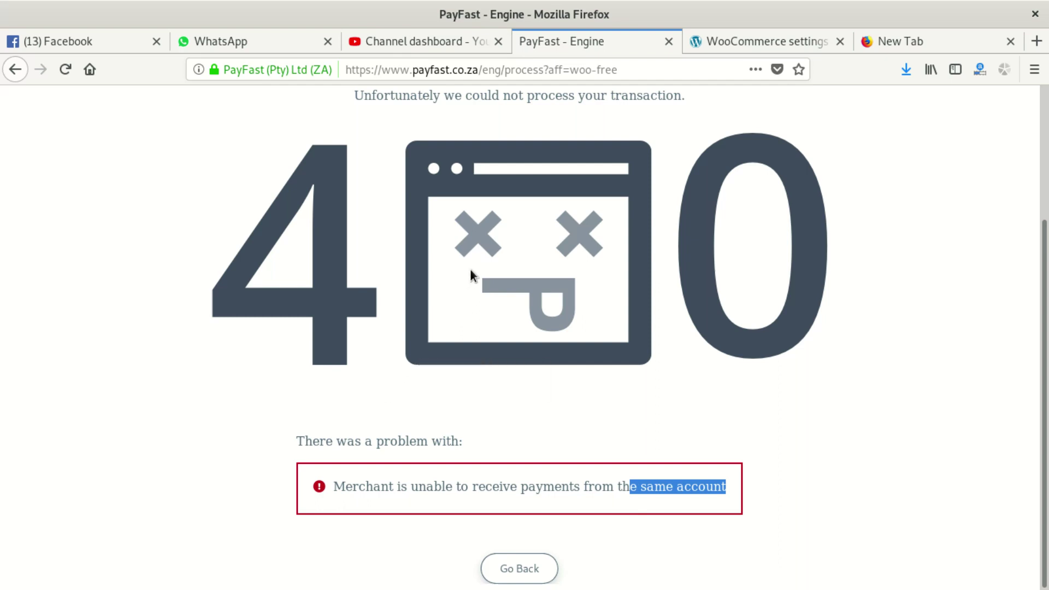
{"action": "scroll", "coordinate": [485, 259], "scroll_direction": "up", "scroll_amount": 5}
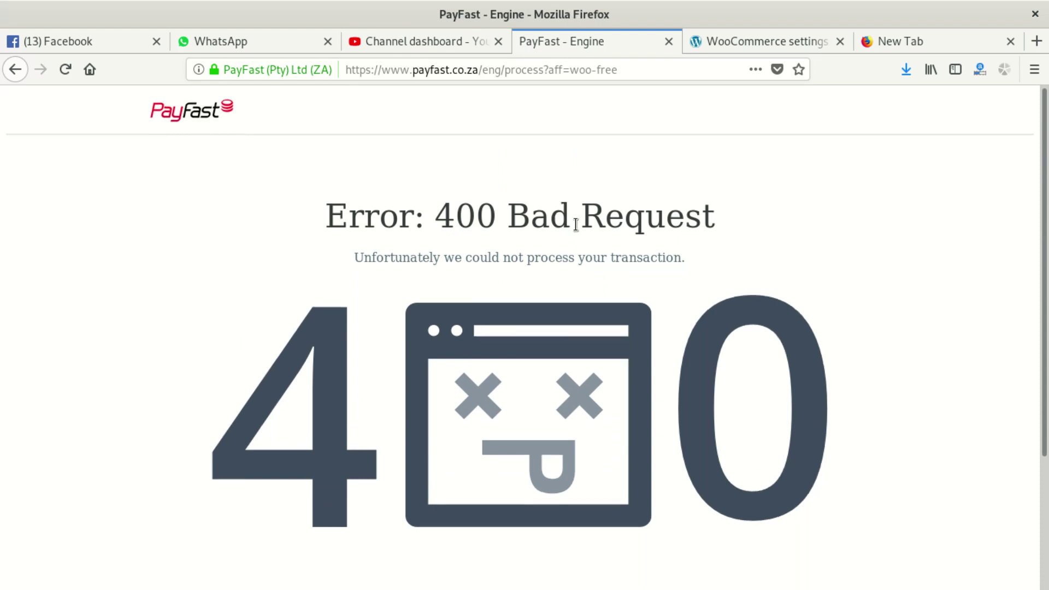
Detach the PayFast error tab and log out of the WordPress admin account
{"action": "left_click_drag", "start_coordinate": [573, 39], "coordinate": [834, 295]}
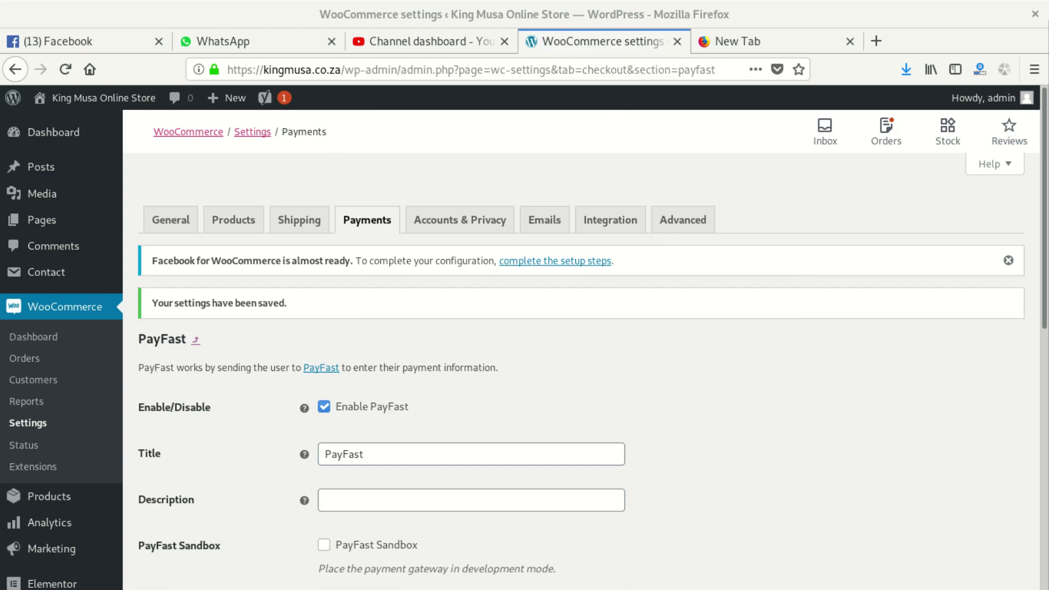
{"action": "left_click", "coordinate": [997, 99]}
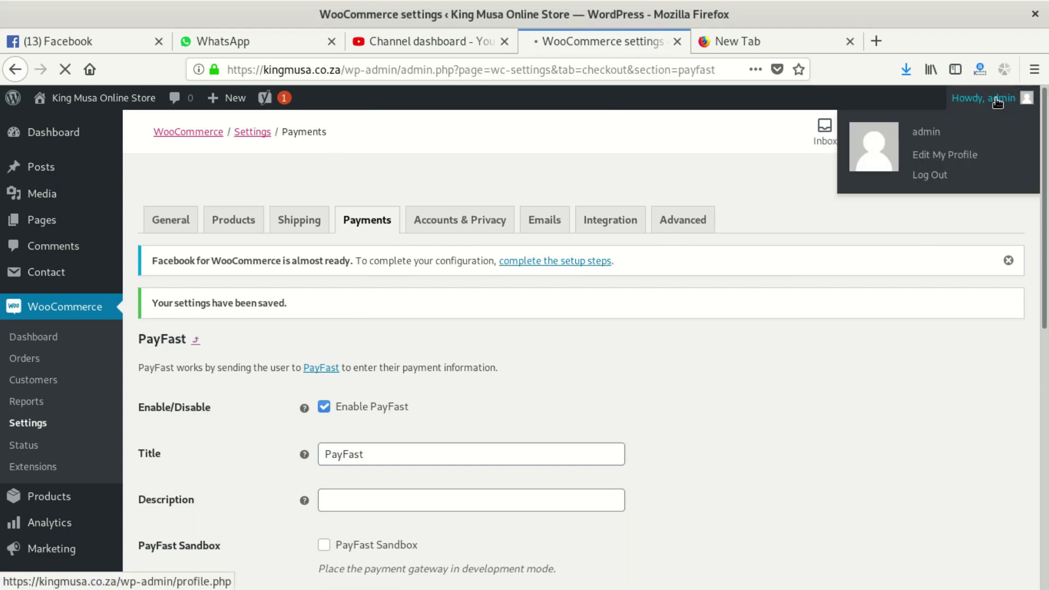
{"action": "left_click", "coordinate": [939, 176]}
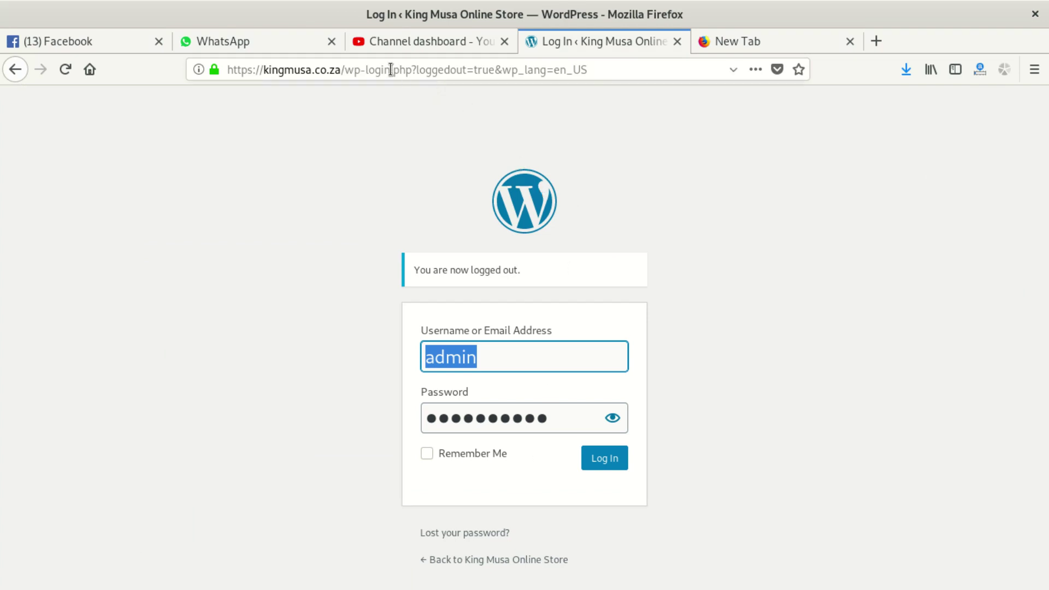
Trim the login URL back to the site root to reload the King Musa store
{"action": "left_click_drag", "start_coordinate": [345, 70], "coordinate": [644, 72]}
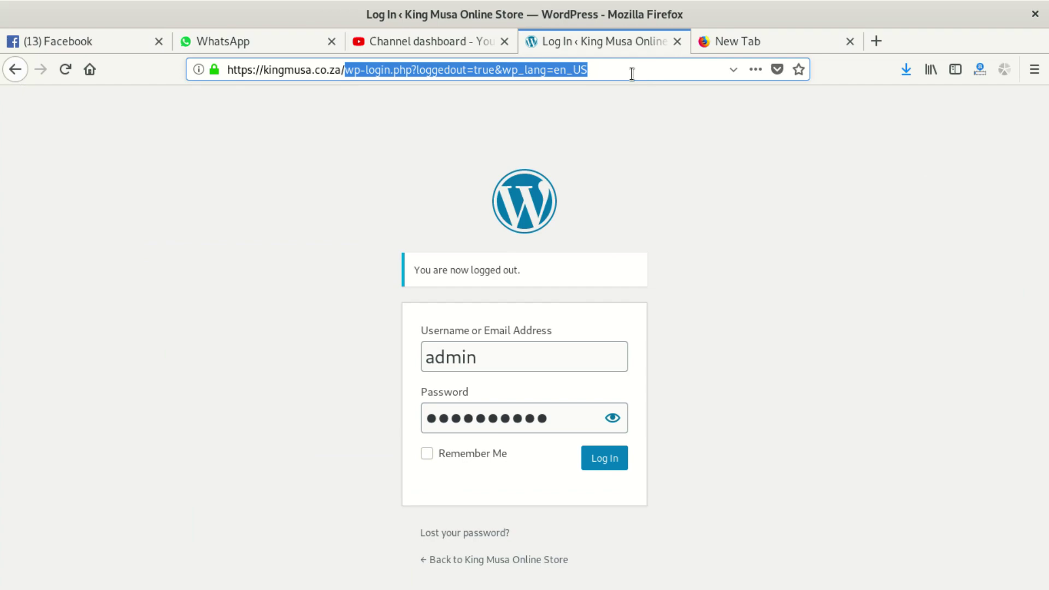
{"action": "key", "text": "BackSpace"}
{"action": "key", "text": "Return"}
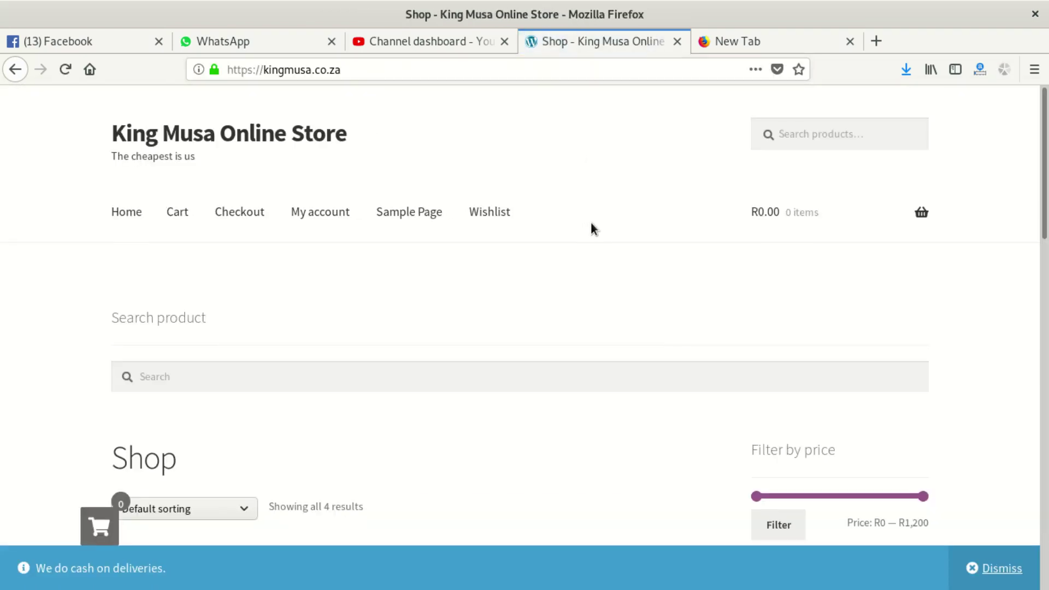
{"action": "scroll", "coordinate": [591, 222], "scroll_direction": "down", "scroll_amount": 4}
{"action": "scroll", "coordinate": [592, 238], "scroll_direction": "down", "scroll_amount": 3}
{"action": "scroll", "coordinate": [533, 279], "scroll_direction": "down", "scroll_amount": 3}
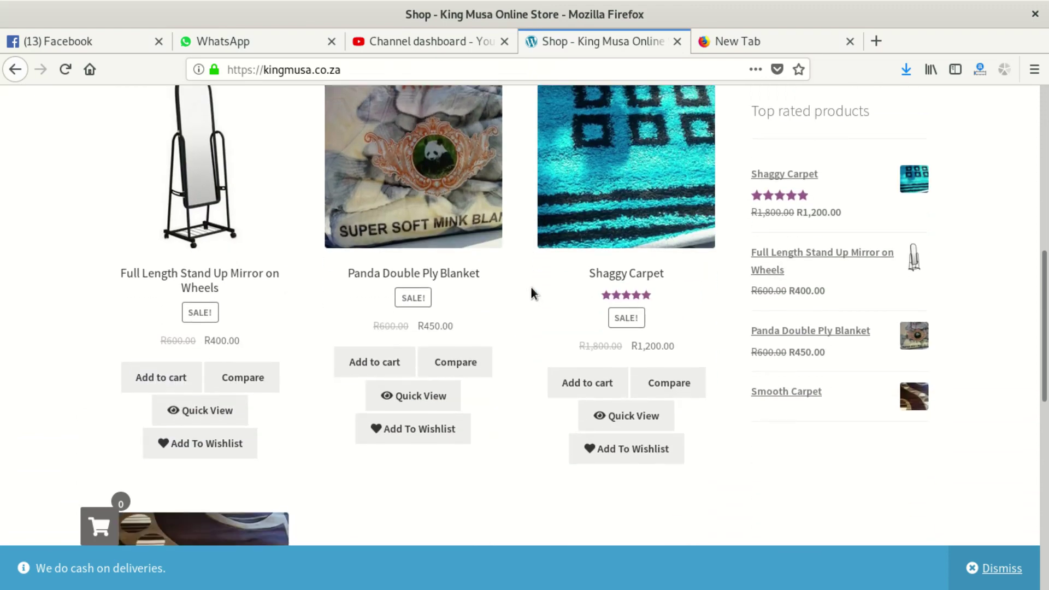
{"action": "scroll", "coordinate": [530, 286], "scroll_direction": "up", "scroll_amount": 1}
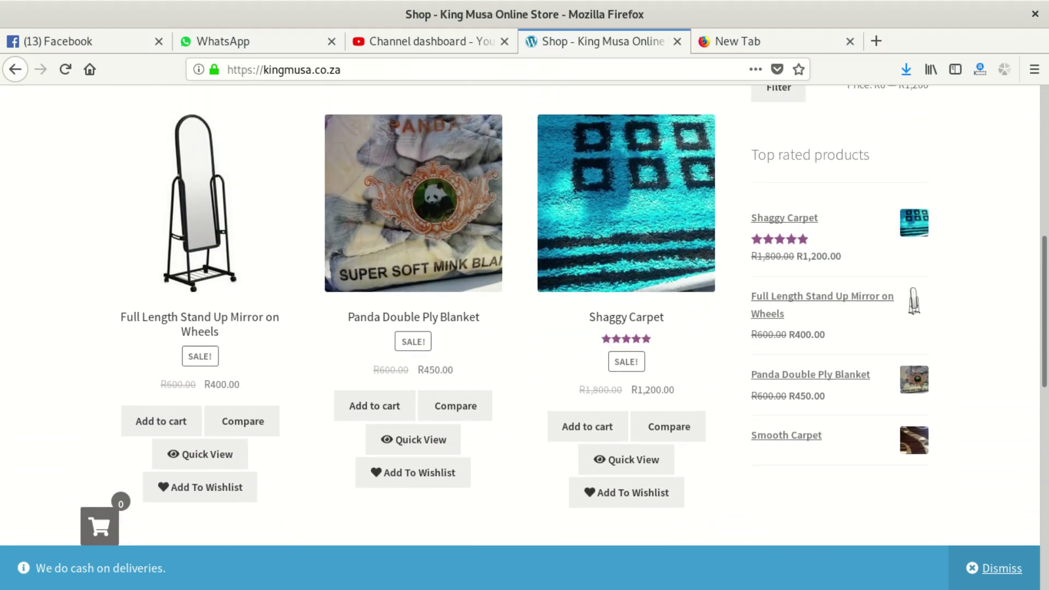
{"action": "left_click_drag", "start_coordinate": [1041, 155], "coordinate": [400, 6]}
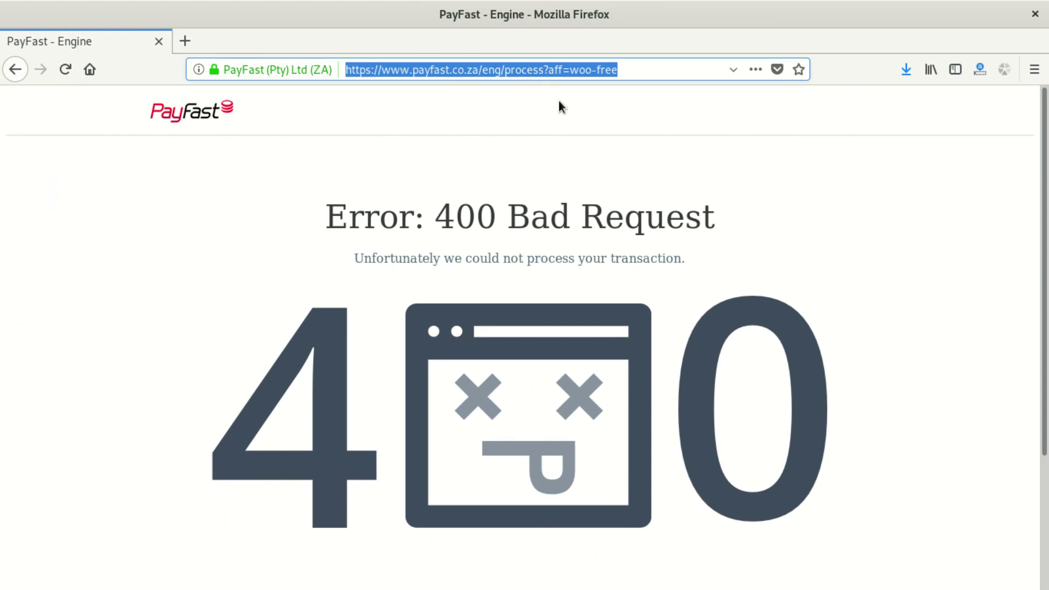
{"action": "left_click_drag", "start_coordinate": [685, 258], "coordinate": [525, 258]}
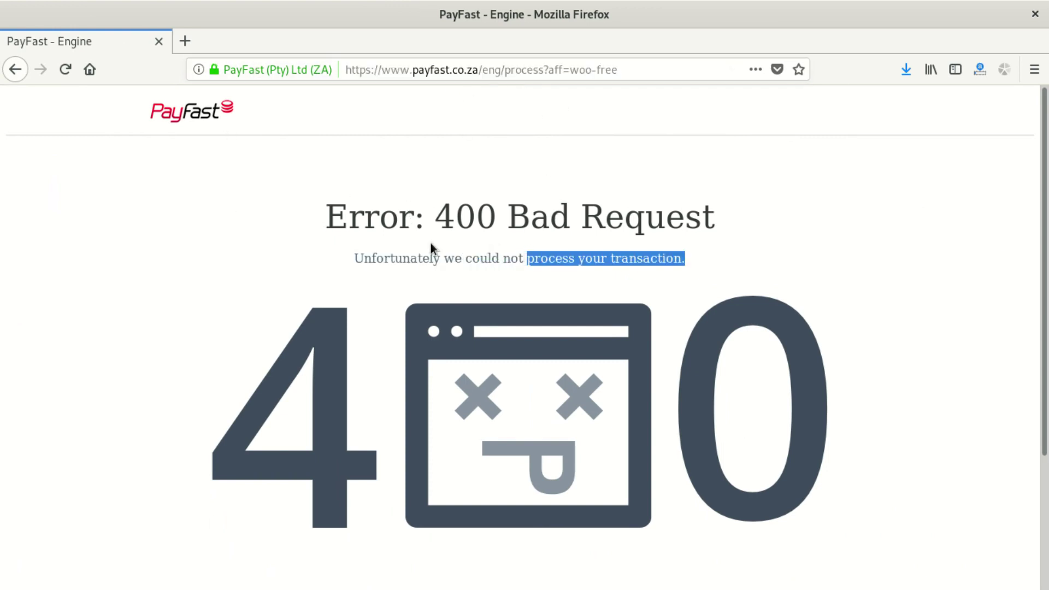
{"action": "left_click", "coordinate": [716, 217]}
{"action": "double_click", "coordinate": [342, 216]}
{"action": "triple_click", "coordinate": [342, 216]}
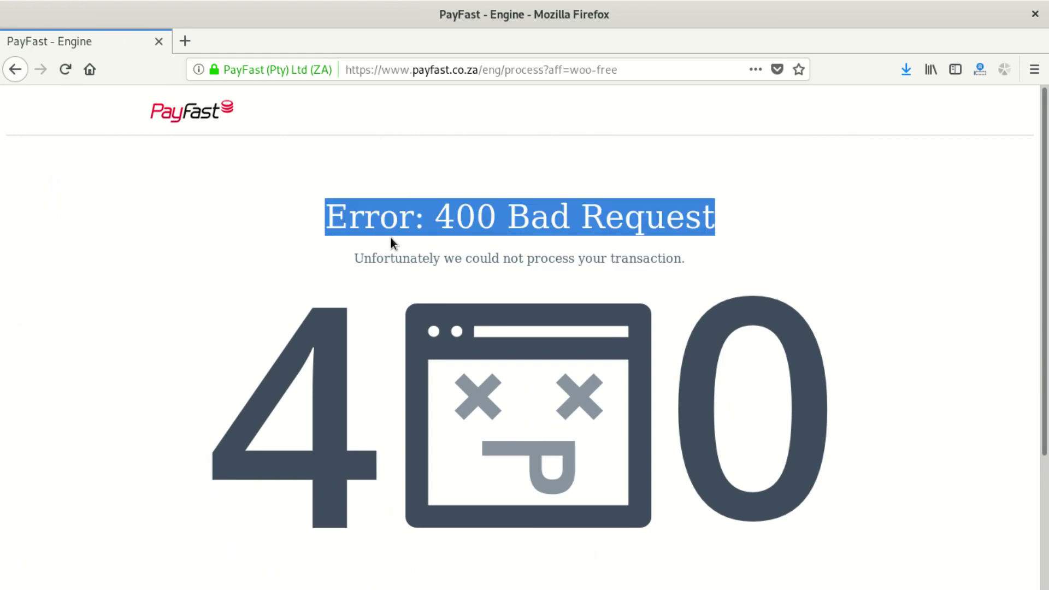
{"action": "double_click", "coordinate": [647, 217]}
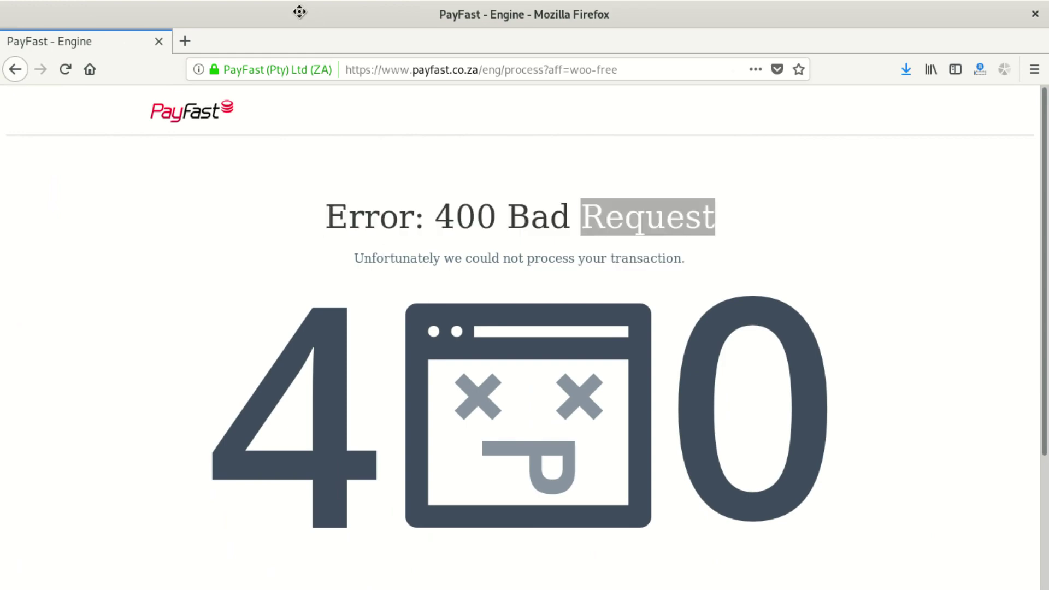
{"action": "key", "text": "ctrl+w"}
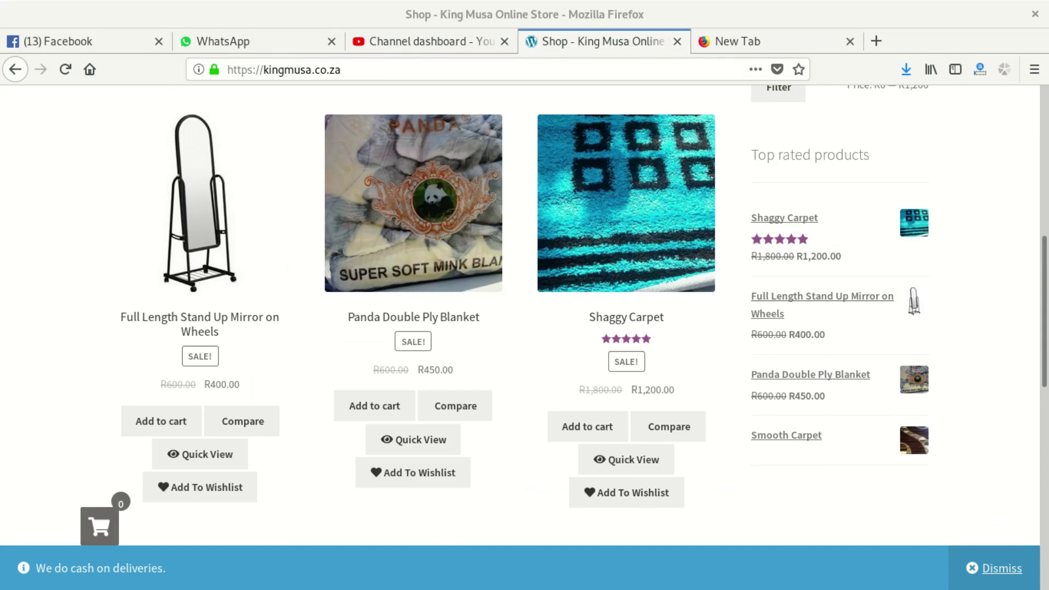
{"action": "scroll", "coordinate": [629, 360], "scroll_direction": "up", "scroll_amount": 5}
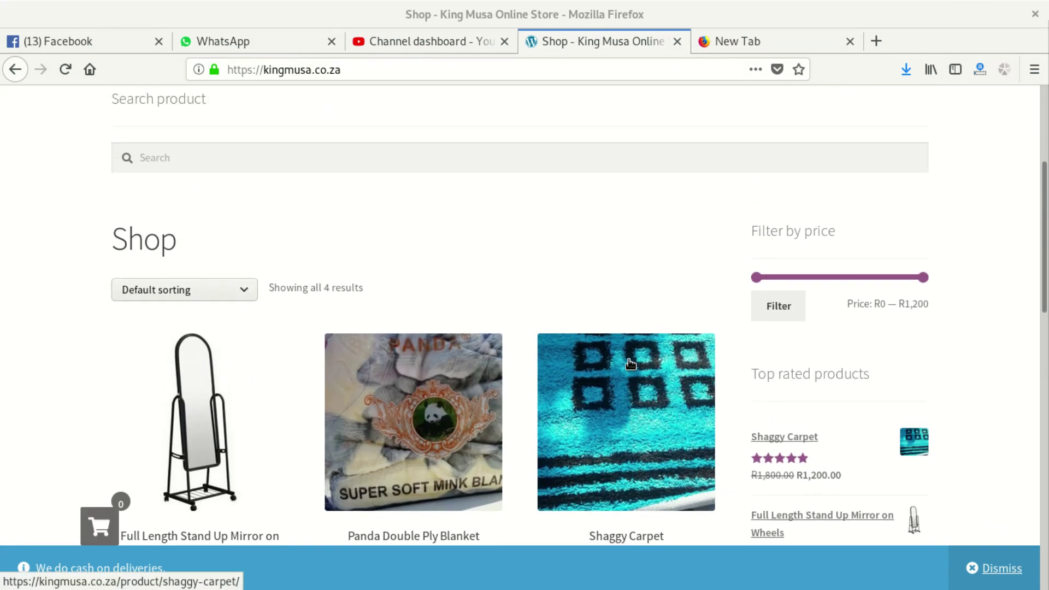
{"action": "scroll", "coordinate": [628, 361], "scroll_direction": "up", "scroll_amount": 5}
{"action": "scroll", "coordinate": [628, 360], "scroll_direction": "up", "scroll_amount": 3}
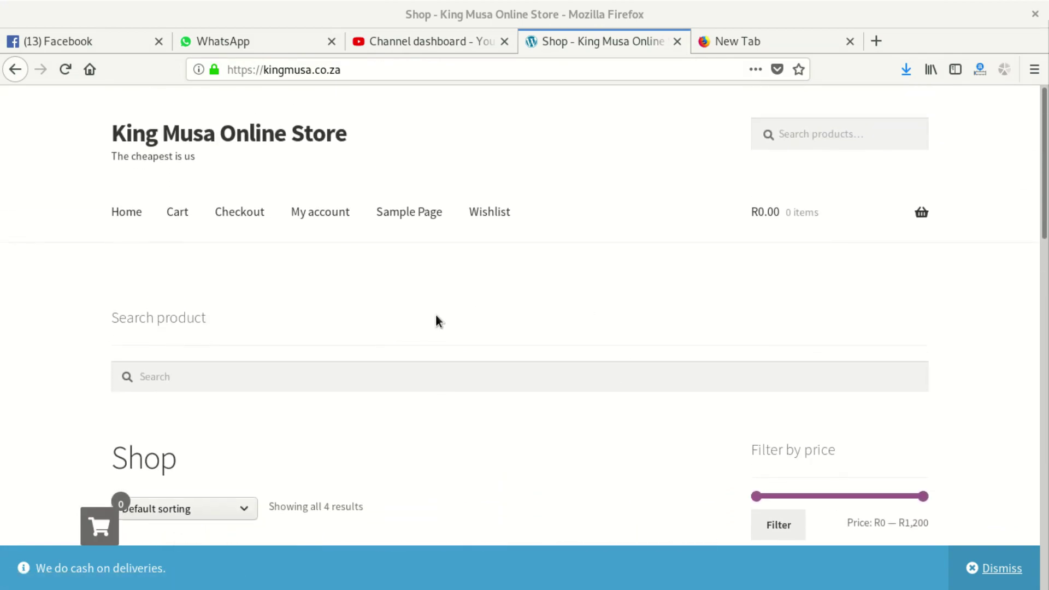
{"action": "scroll", "coordinate": [435, 320], "scroll_direction": "down", "scroll_amount": 5}
{"action": "scroll", "coordinate": [436, 320], "scroll_direction": "down", "scroll_amount": 2}
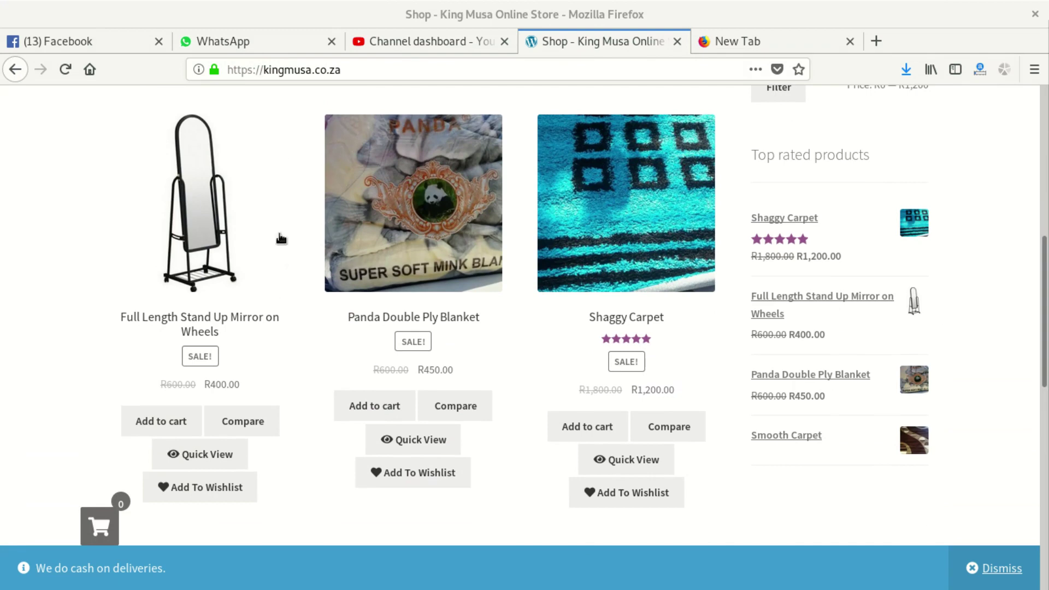
Add one Full Length Stand Up Mirror on Wheels to the cart and raise the quantity to 2
{"action": "left_click", "coordinate": [211, 229]}
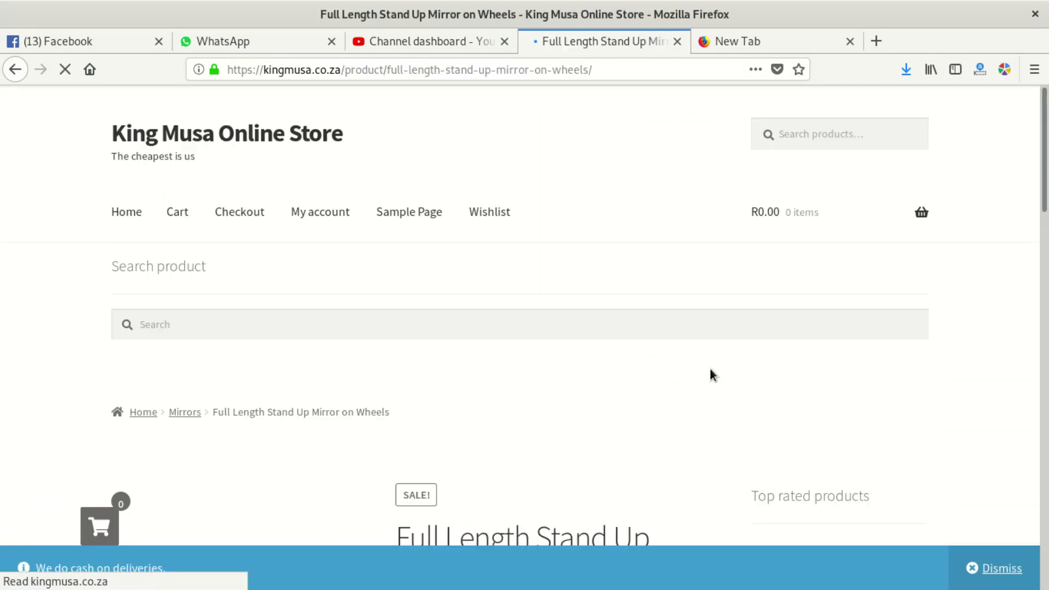
{"action": "scroll", "coordinate": [597, 337], "scroll_direction": "down", "scroll_amount": 5}
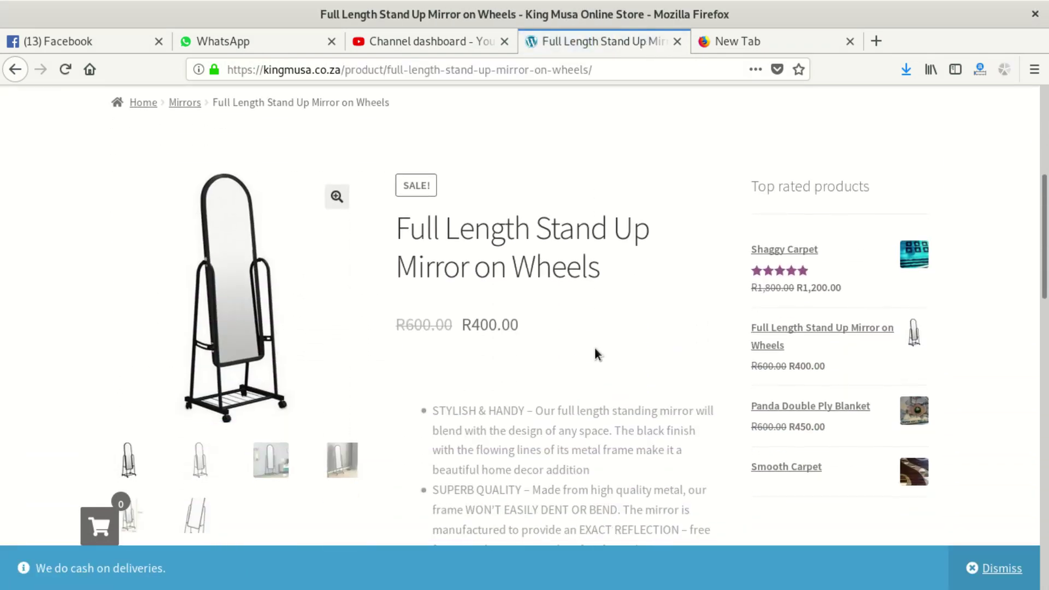
{"action": "scroll", "coordinate": [594, 347], "scroll_direction": "down", "scroll_amount": 5}
{"action": "scroll", "coordinate": [590, 354], "scroll_direction": "down", "scroll_amount": 3}
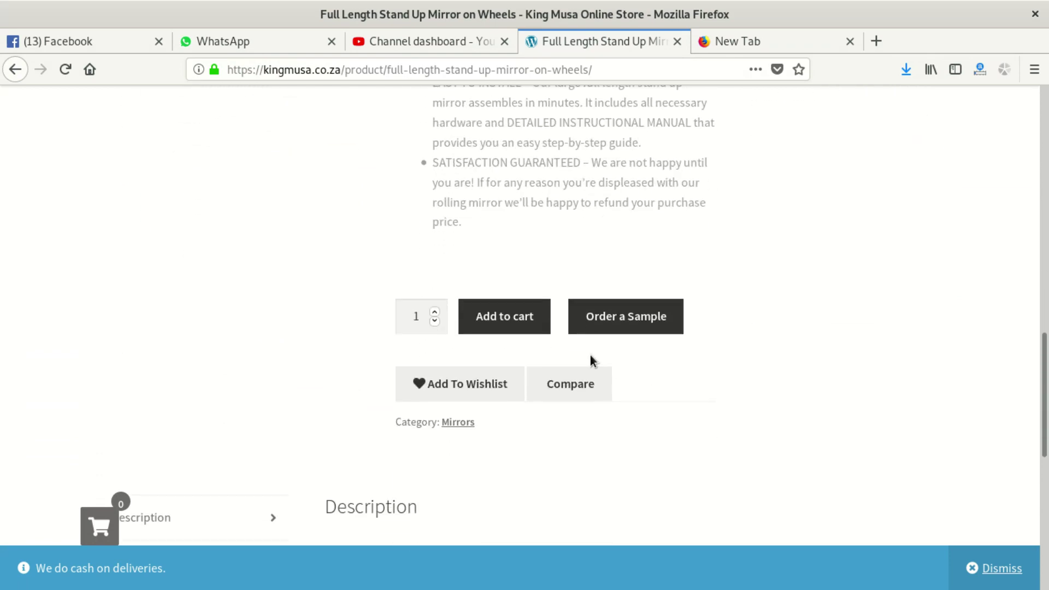
{"action": "left_click", "coordinate": [526, 317]}
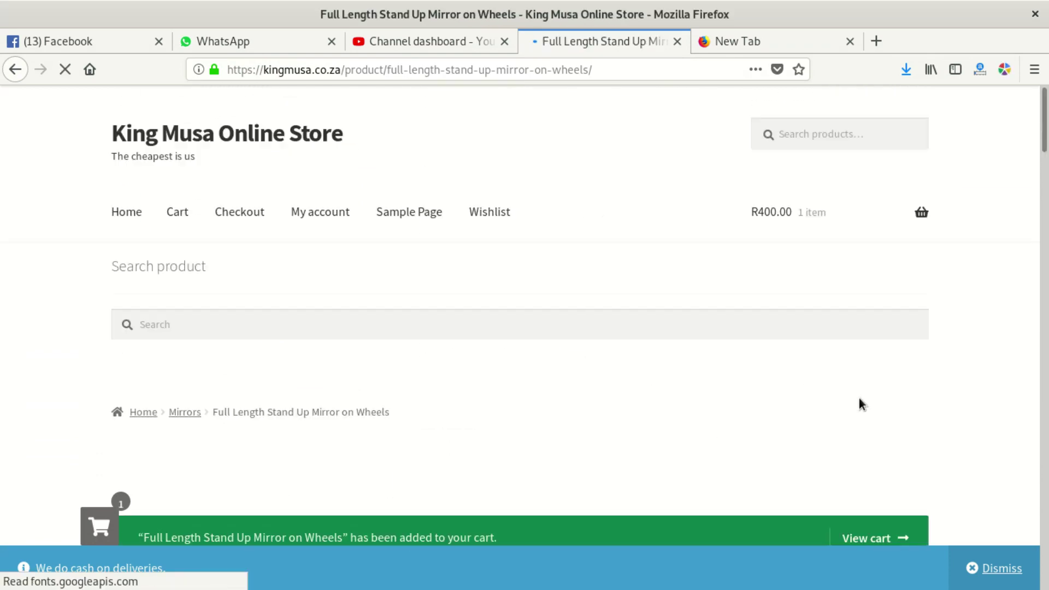
{"action": "scroll", "coordinate": [415, 330], "scroll_direction": "down", "scroll_amount": 2}
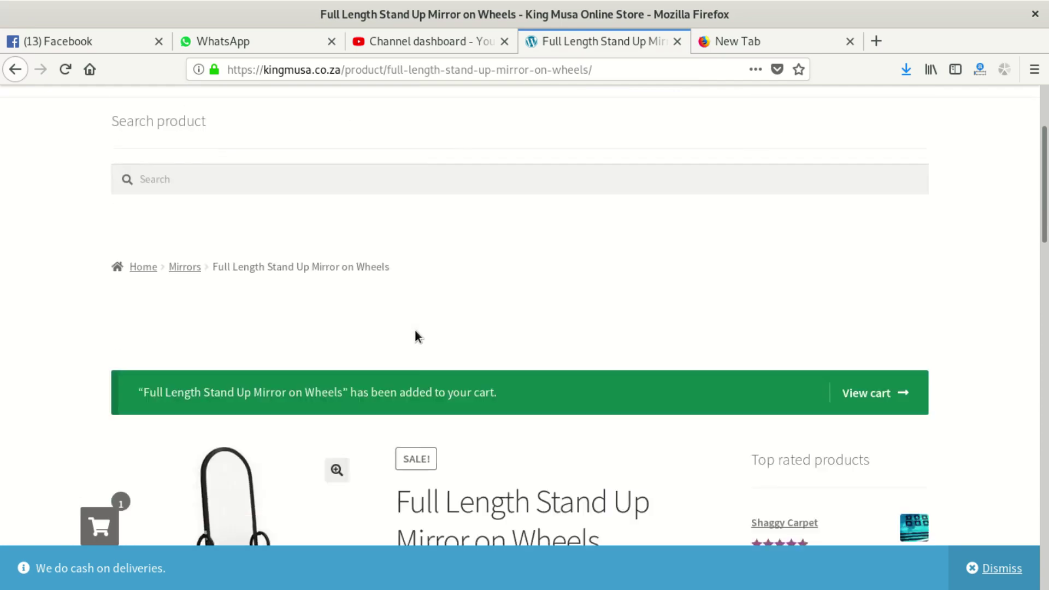
{"action": "scroll", "coordinate": [415, 336], "scroll_direction": "down", "scroll_amount": 2}
{"action": "scroll", "coordinate": [416, 341], "scroll_direction": "down", "scroll_amount": 2}
{"action": "scroll", "coordinate": [416, 341], "scroll_direction": "down", "scroll_amount": 2}
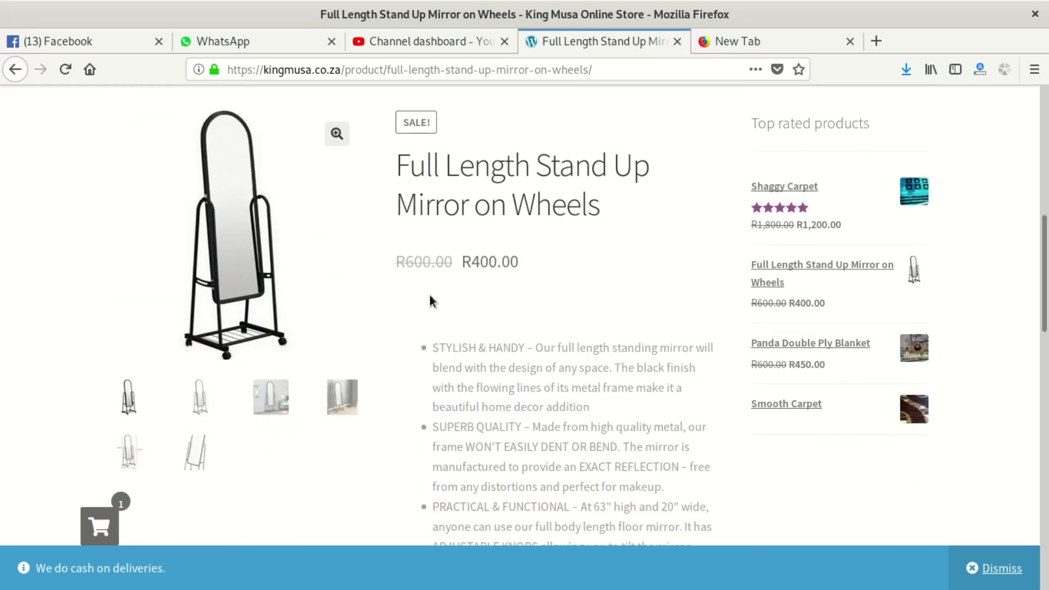
{"action": "scroll", "coordinate": [430, 295], "scroll_direction": "down", "scroll_amount": 4}
{"action": "scroll", "coordinate": [415, 297], "scroll_direction": "down", "scroll_amount": 2}
{"action": "scroll", "coordinate": [416, 298], "scroll_direction": "down", "scroll_amount": 2}
{"action": "scroll", "coordinate": [415, 298], "scroll_direction": "down", "scroll_amount": 3}
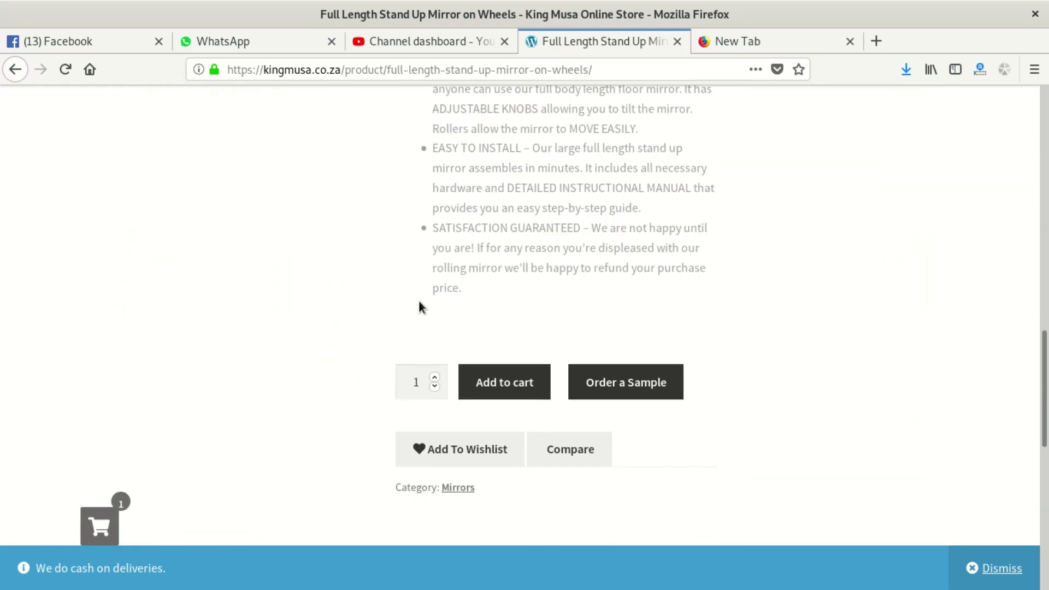
{"action": "scroll", "coordinate": [419, 307], "scroll_direction": "down", "scroll_amount": 4}
{"action": "scroll", "coordinate": [423, 297], "scroll_direction": "up", "scroll_amount": 2}
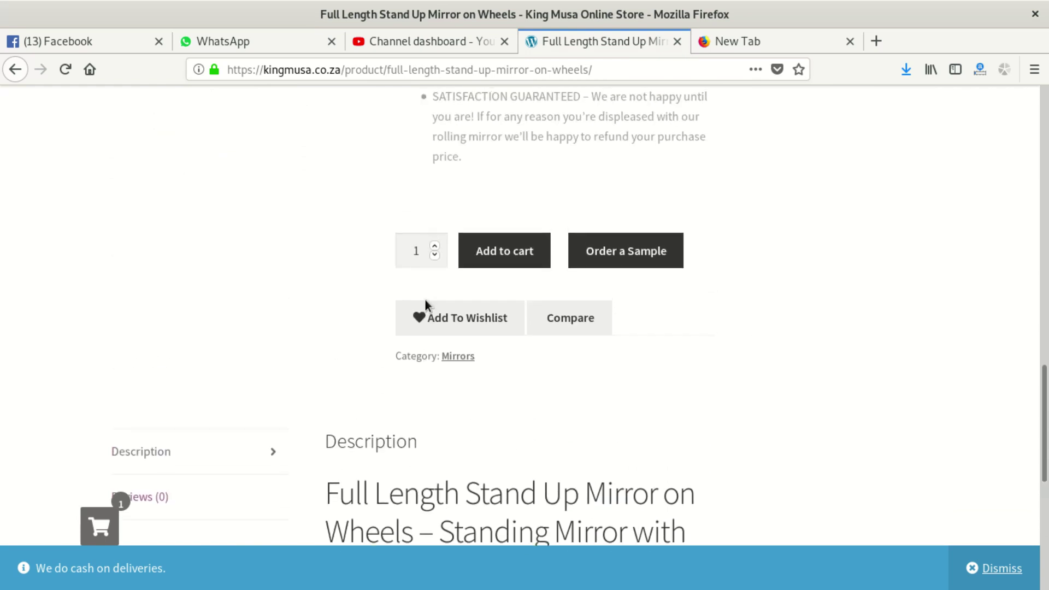
{"action": "left_click", "coordinate": [434, 245]}
Add two more mirrors for a 3-item, R1,200.00 cart and go to checkout
{"action": "left_click", "coordinate": [528, 252]}
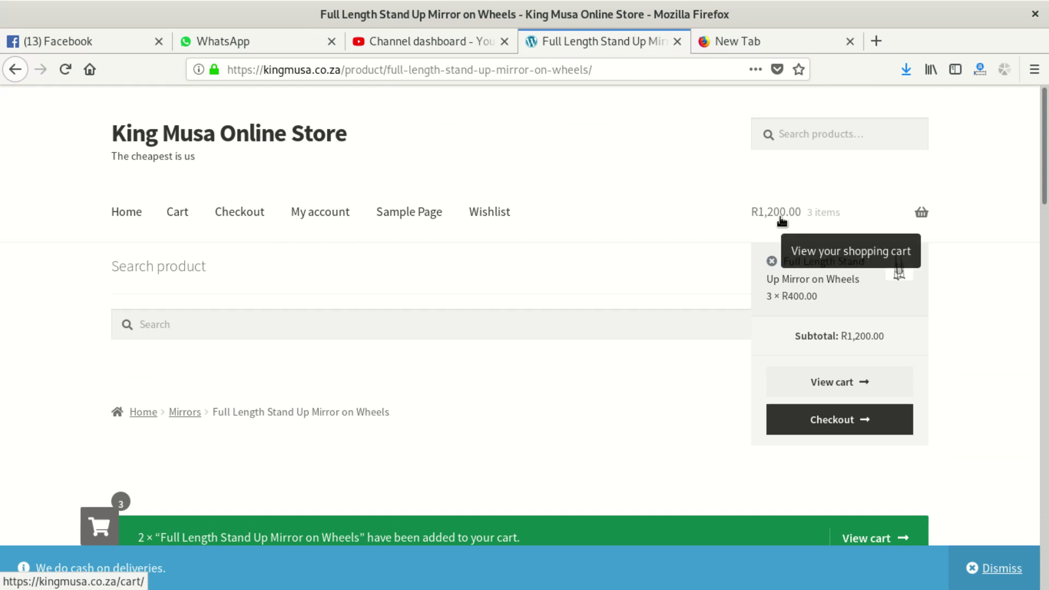
{"action": "mouse_move", "coordinate": [786, 212]}
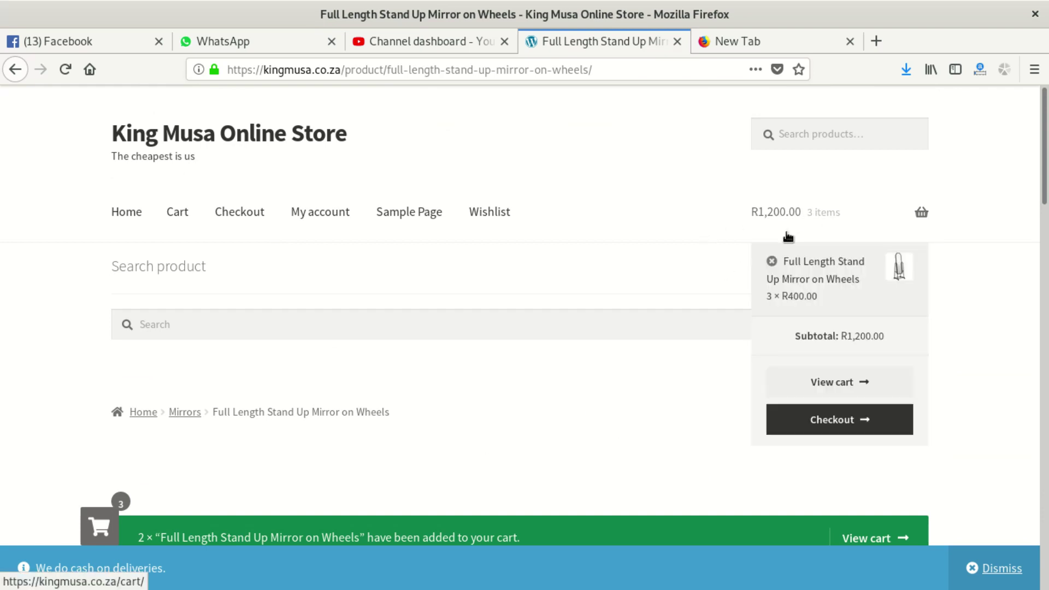
{"action": "scroll", "coordinate": [447, 283], "scroll_direction": "down", "scroll_amount": 5}
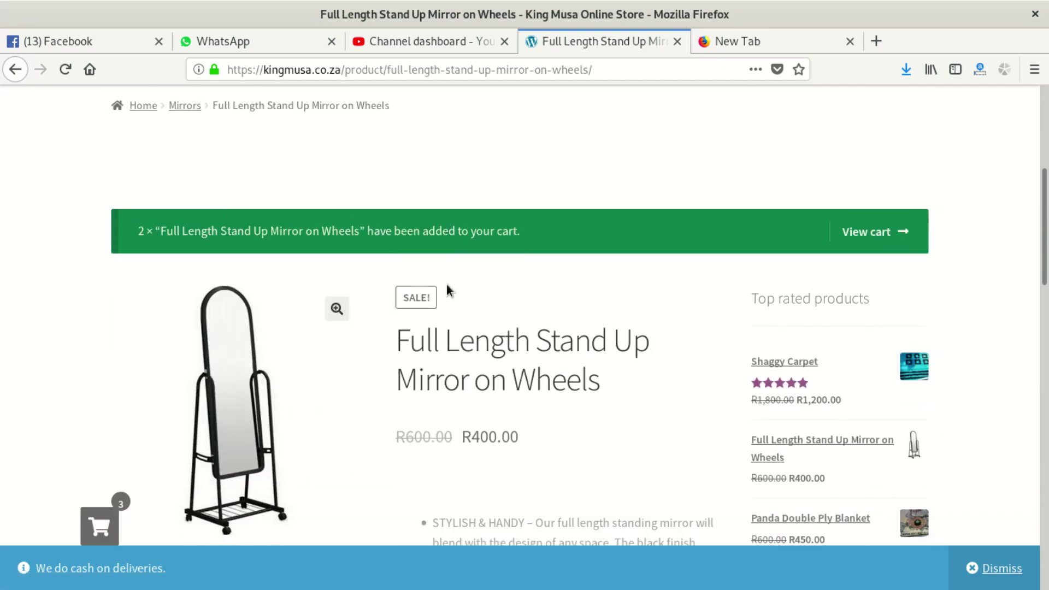
{"action": "scroll", "coordinate": [447, 283], "scroll_direction": "down", "scroll_amount": 2}
{"action": "scroll", "coordinate": [446, 283], "scroll_direction": "down", "scroll_amount": 3}
{"action": "scroll", "coordinate": [459, 279], "scroll_direction": "down", "scroll_amount": 3}
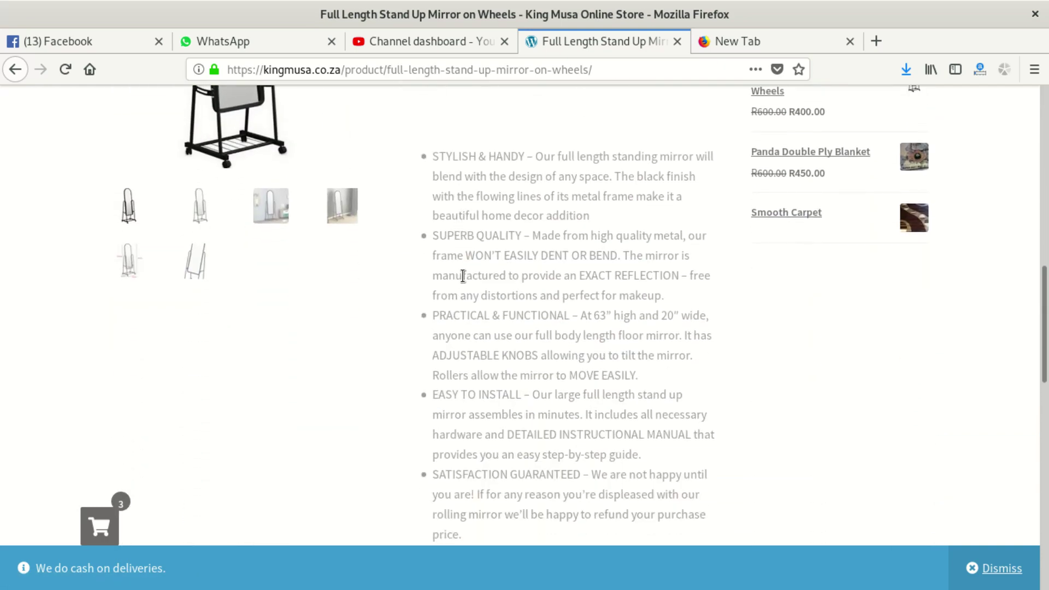
{"action": "scroll", "coordinate": [463, 280], "scroll_direction": "down", "scroll_amount": 2}
{"action": "scroll", "coordinate": [466, 275], "scroll_direction": "down", "scroll_amount": 3}
{"action": "scroll", "coordinate": [466, 275], "scroll_direction": "down", "scroll_amount": 2}
{"action": "scroll", "coordinate": [466, 275], "scroll_direction": "down", "scroll_amount": 3}
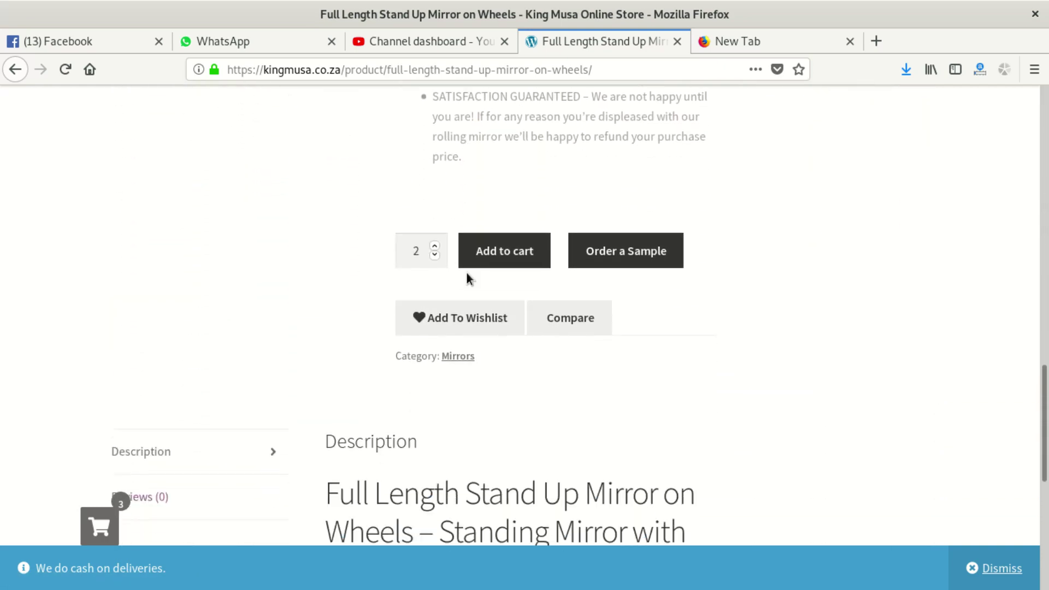
{"action": "scroll", "coordinate": [466, 275], "scroll_direction": "down", "scroll_amount": 3}
{"action": "scroll", "coordinate": [466, 278], "scroll_direction": "down", "scroll_amount": 3}
{"action": "scroll", "coordinate": [467, 279], "scroll_direction": "down", "scroll_amount": 3}
{"action": "scroll", "coordinate": [466, 278], "scroll_direction": "down", "scroll_amount": 2}
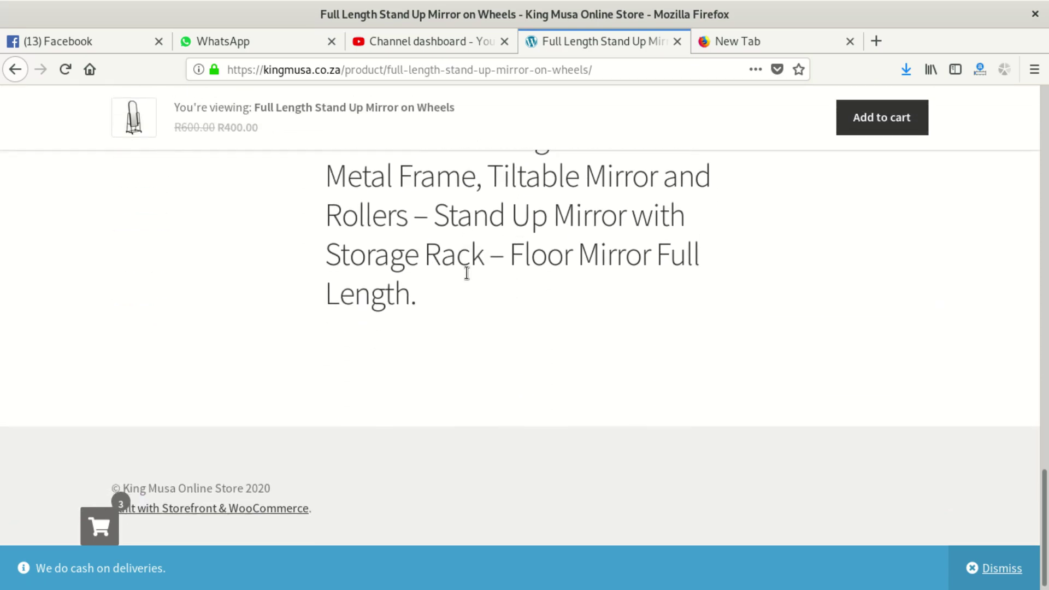
{"action": "scroll", "coordinate": [467, 279], "scroll_direction": "down", "scroll_amount": 1}
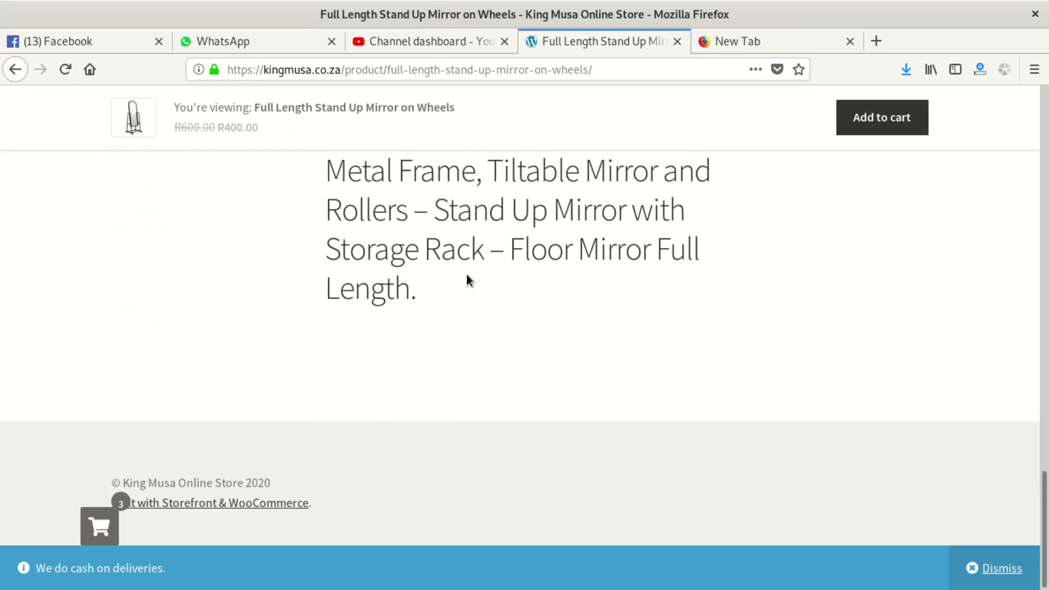
{"action": "scroll", "coordinate": [466, 278], "scroll_direction": "up", "scroll_amount": 2}
{"action": "scroll", "coordinate": [466, 279], "scroll_direction": "up", "scroll_amount": 5}
{"action": "scroll", "coordinate": [466, 278], "scroll_direction": "up", "scroll_amount": 3}
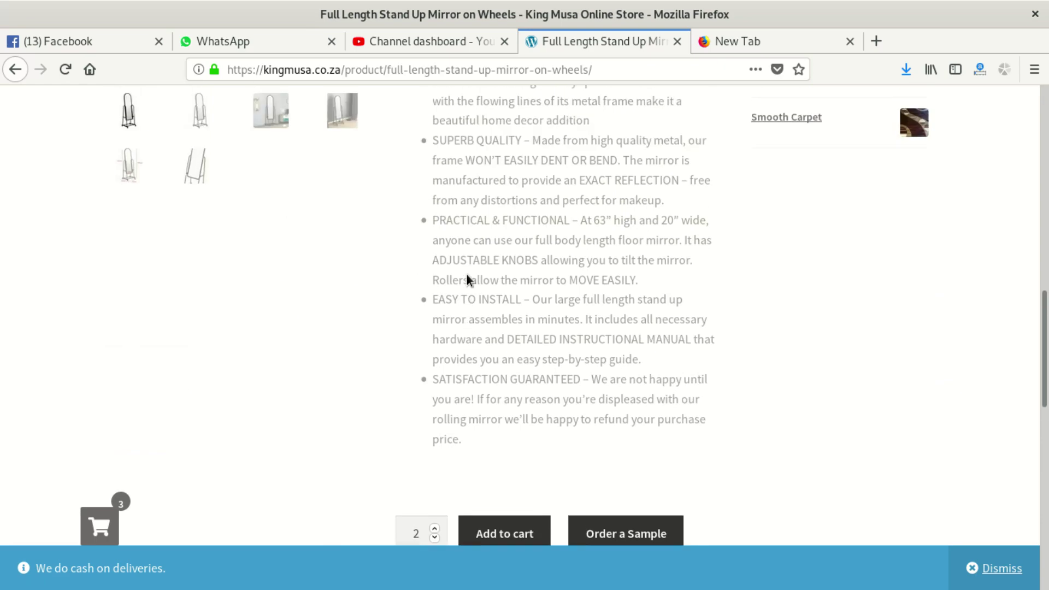
{"action": "scroll", "coordinate": [466, 278], "scroll_direction": "up", "scroll_amount": 3}
{"action": "scroll", "coordinate": [466, 279], "scroll_direction": "up", "scroll_amount": 3}
{"action": "scroll", "coordinate": [466, 279], "scroll_direction": "up", "scroll_amount": 3}
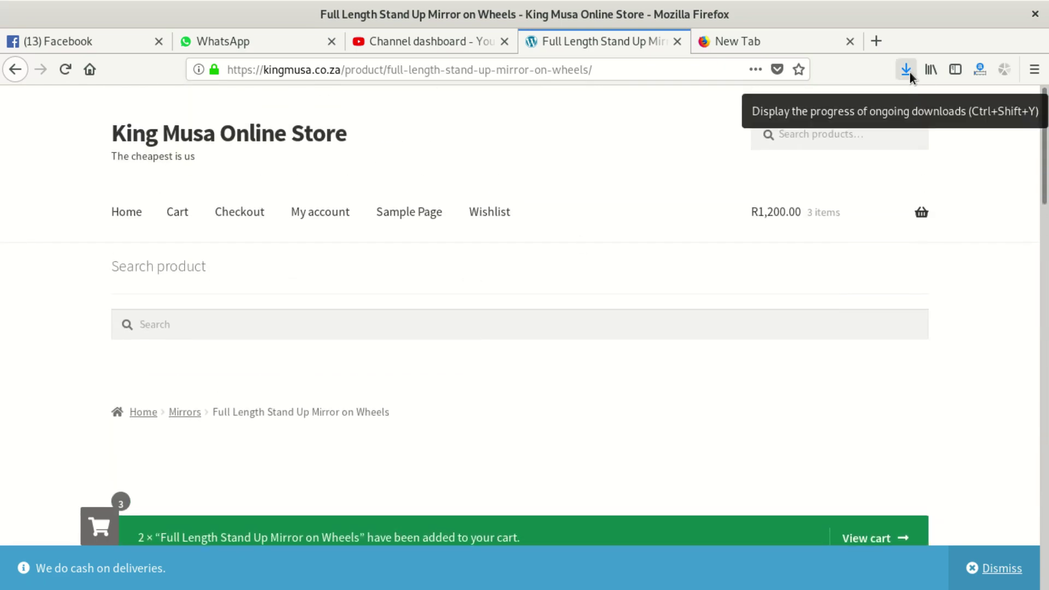
{"action": "scroll", "coordinate": [872, 214], "scroll_direction": "down", "scroll_amount": 2}
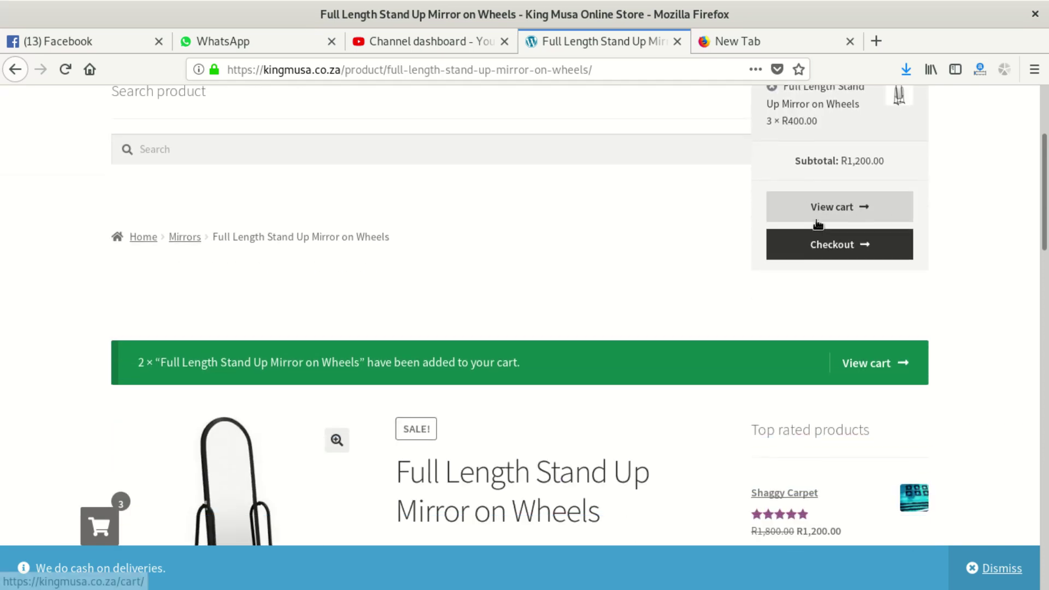
{"action": "left_click", "coordinate": [852, 245]}
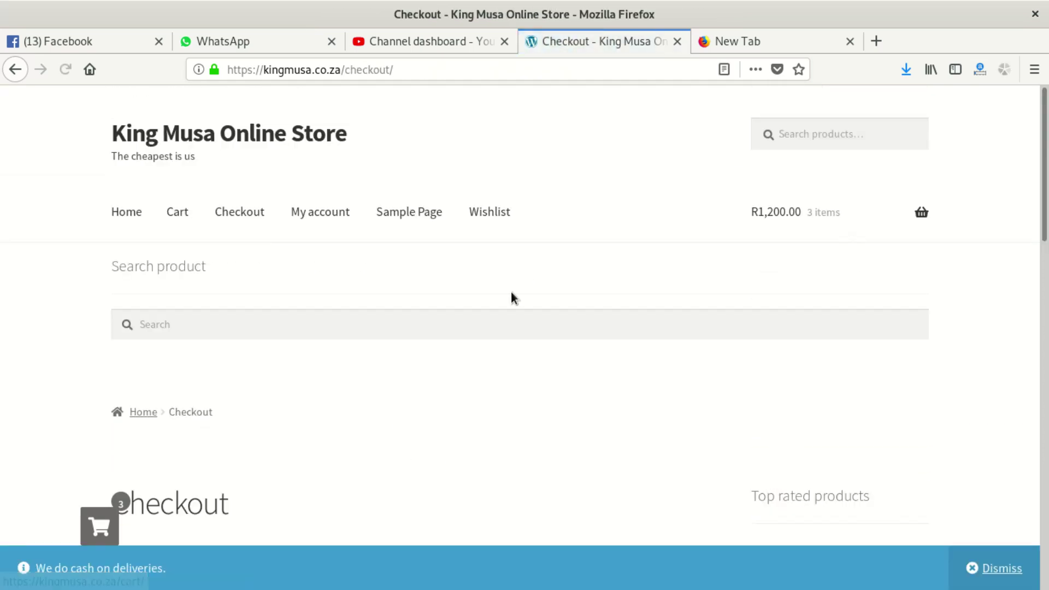
{"action": "scroll", "coordinate": [511, 292], "scroll_direction": "down", "scroll_amount": 2}
{"action": "scroll", "coordinate": [495, 304], "scroll_direction": "down", "scroll_amount": 3}
{"action": "scroll", "coordinate": [406, 338], "scroll_direction": "down", "scroll_amount": 1}
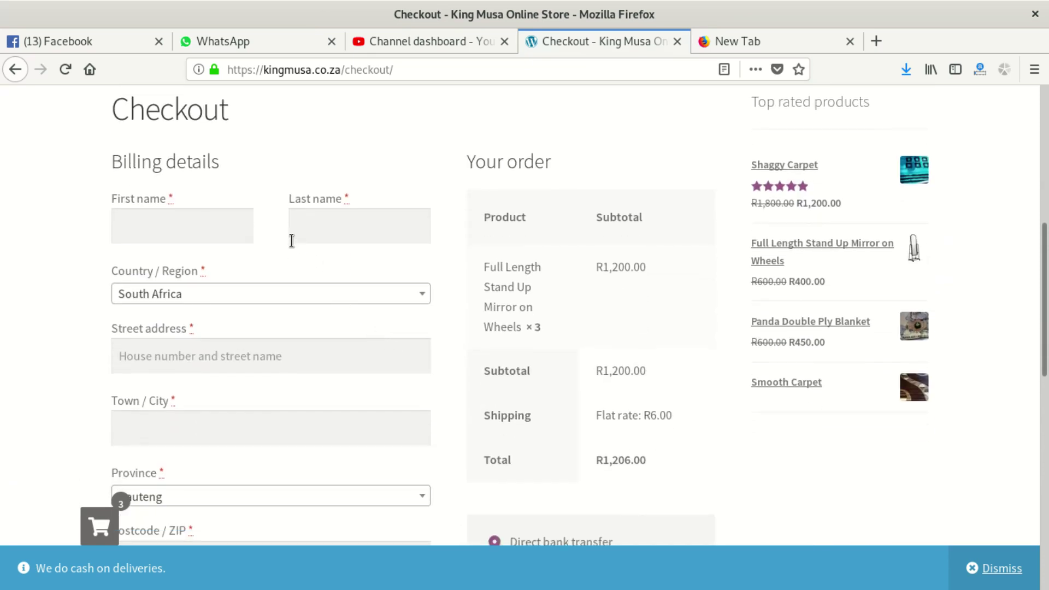
{"action": "scroll", "coordinate": [302, 236], "scroll_direction": "down", "scroll_amount": 1}
{"action": "scroll", "coordinate": [258, 235], "scroll_direction": "up", "scroll_amount": 2}
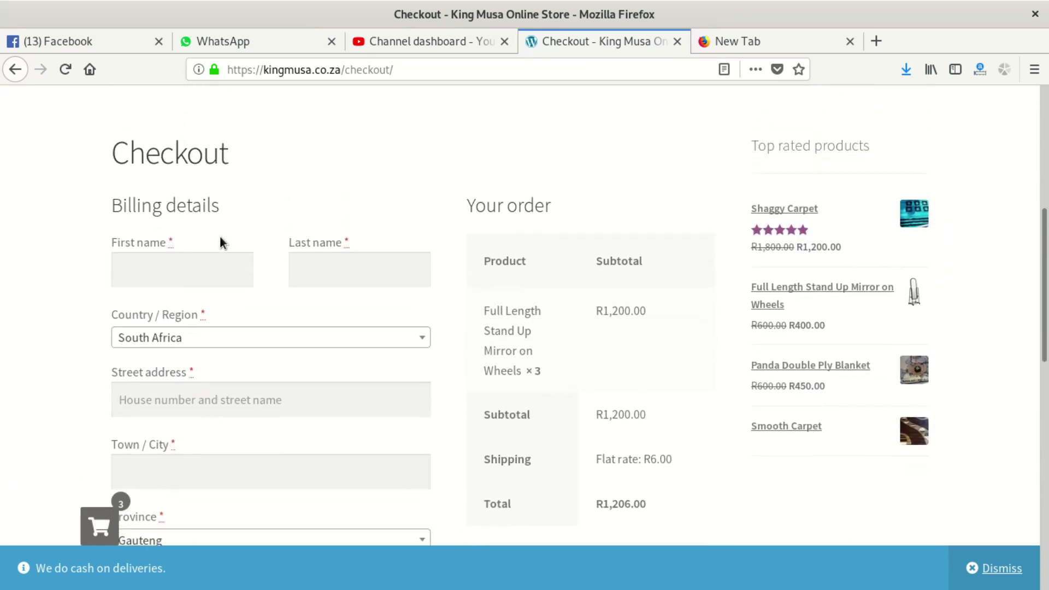
{"action": "left_click", "coordinate": [203, 262]}
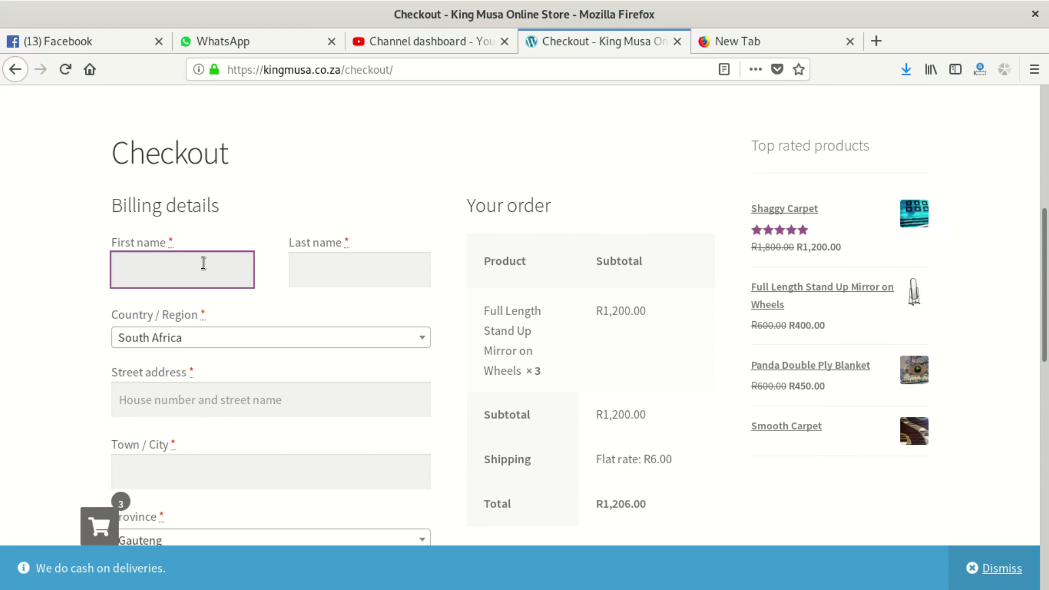
{"action": "left_click", "coordinate": [309, 262]}
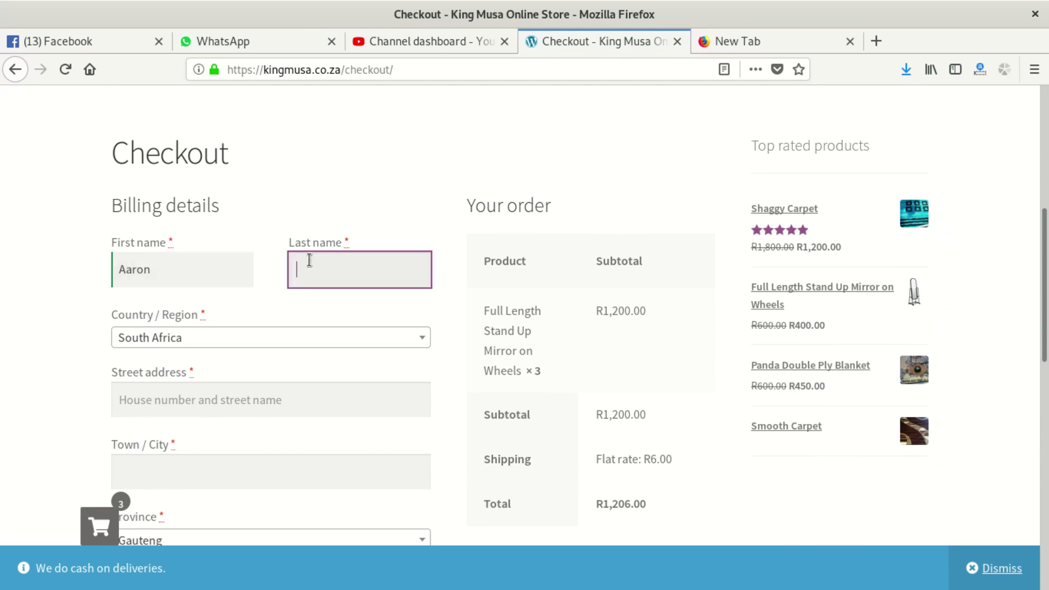
{"action": "scroll", "coordinate": [328, 328], "scroll_direction": "down", "scroll_amount": 2}
{"action": "scroll", "coordinate": [270, 287], "scroll_direction": "down", "scroll_amount": 2}
{"action": "scroll", "coordinate": [250, 236], "scroll_direction": "down", "scroll_amount": 1}
Enter the billing street address and choose Johannesburg as the town
{"action": "left_click", "coordinate": [245, 144]}
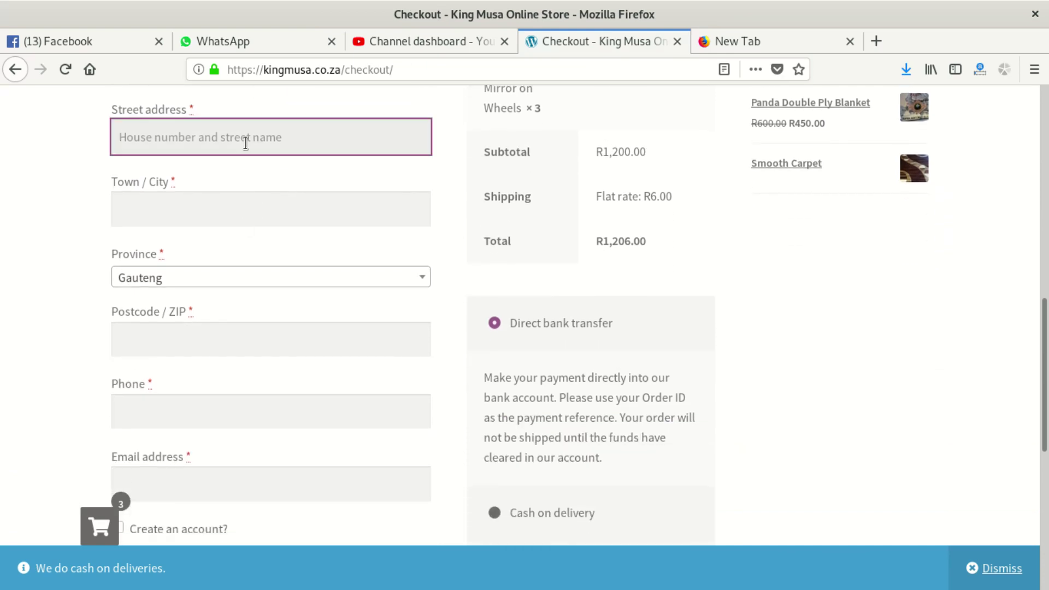
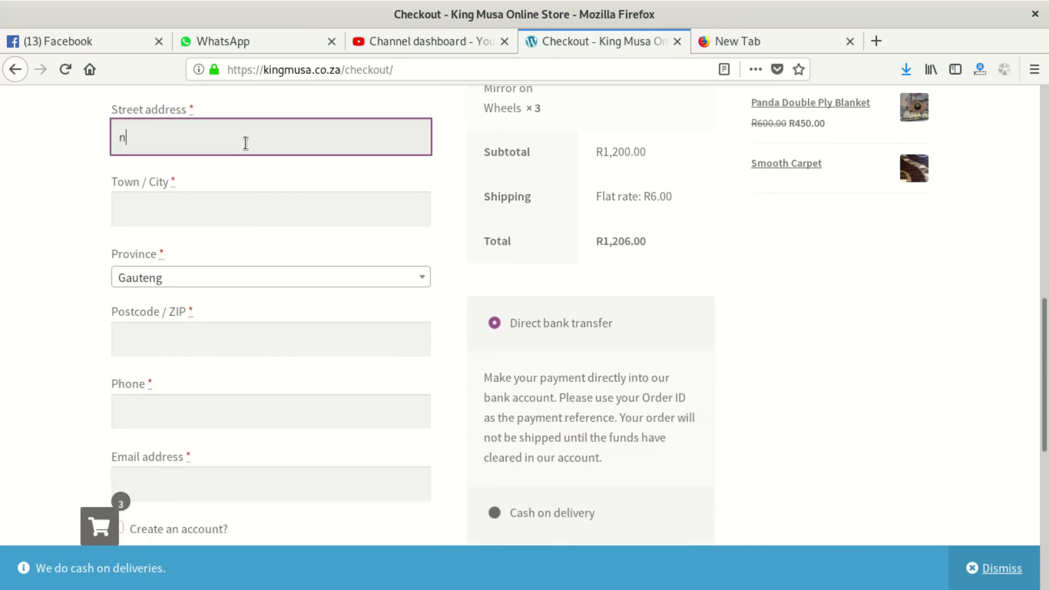
{"action": "scroll", "coordinate": [244, 149], "scroll_direction": "down", "scroll_amount": 1}
{"action": "left_click", "coordinate": [224, 160]}
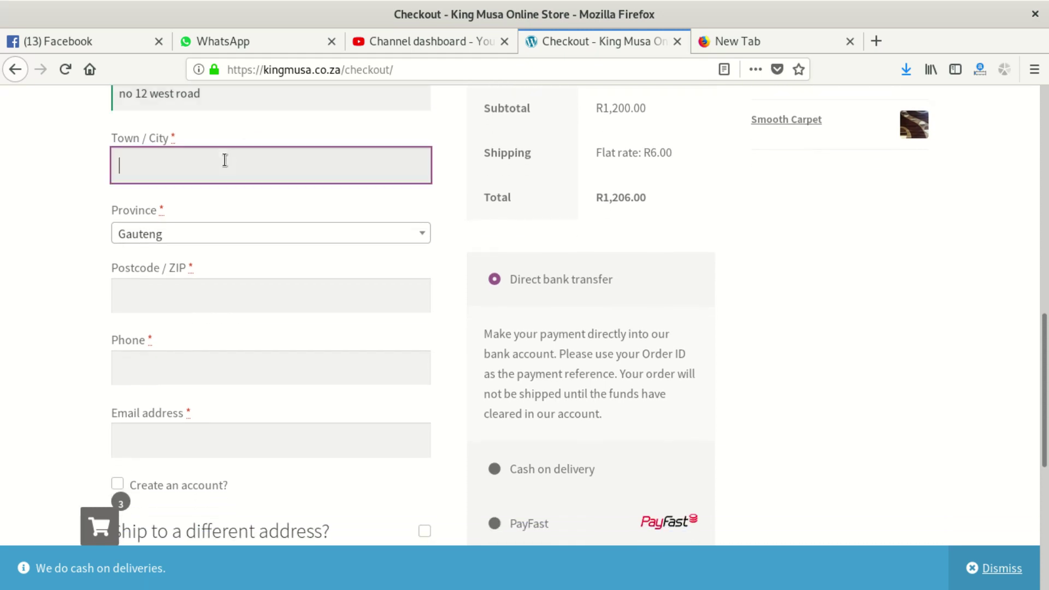
{"action": "type", "text": "joh"}
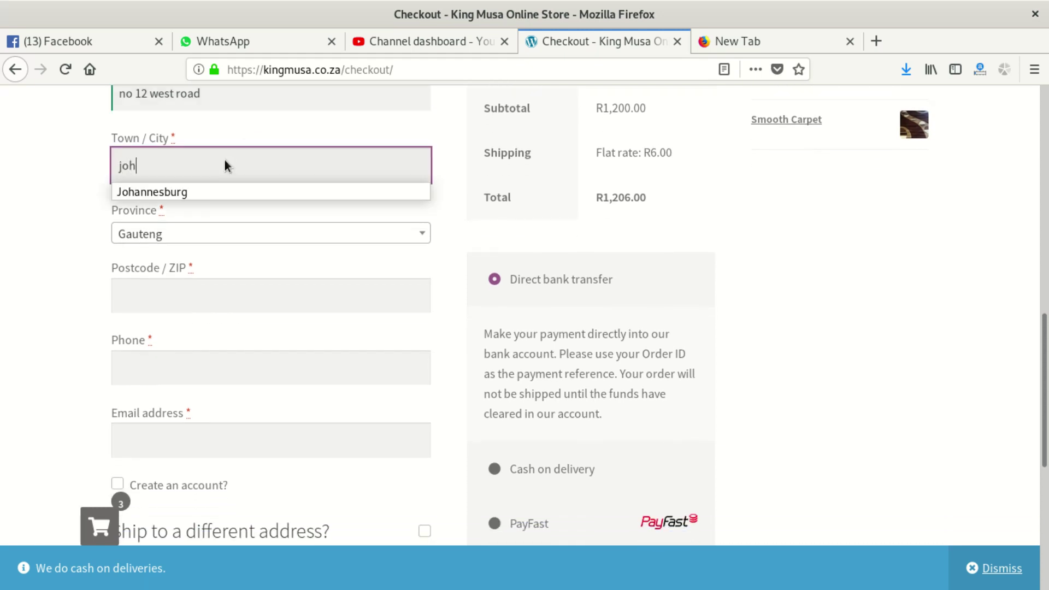
{"action": "type", "text": "aness"}
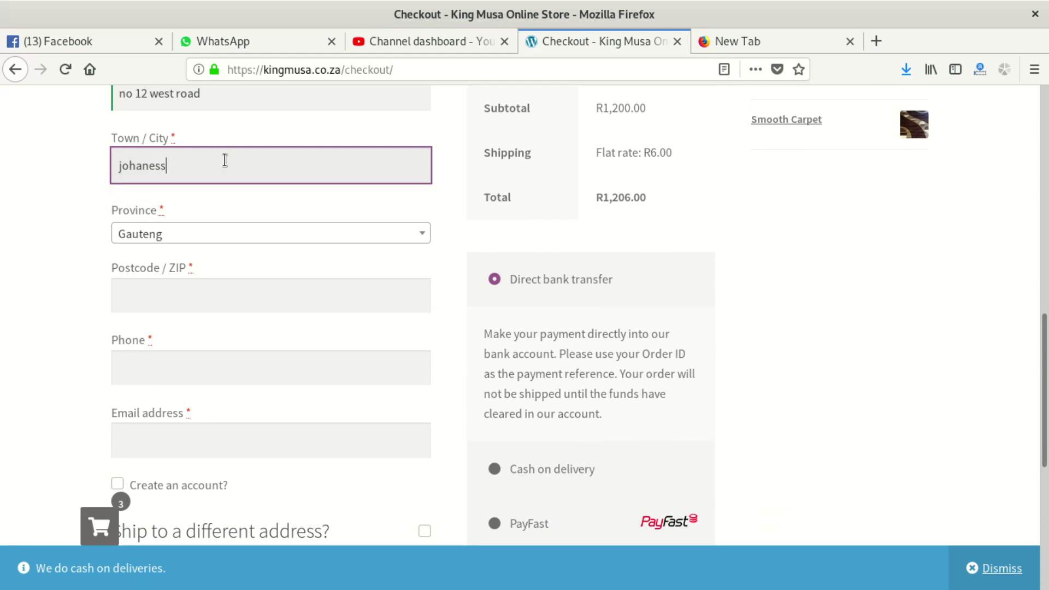
{"action": "key", "text": "BackSpace"}
{"action": "key", "text": "BackSpace"}
{"action": "key", "text": "BackSpace"}
{"action": "key", "text": "BackSpace"}
{"action": "key", "text": "BackSpace"}
{"action": "key", "text": "BackSpace"}
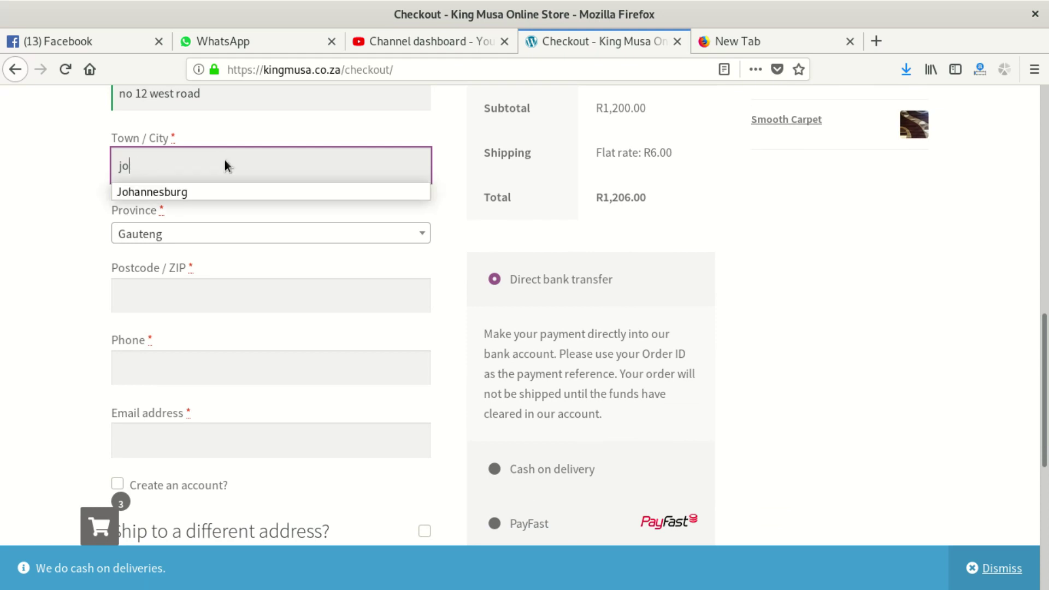
{"action": "left_click", "coordinate": [253, 196]}
{"action": "scroll", "coordinate": [253, 195], "scroll_direction": "down", "scroll_amount": 2}
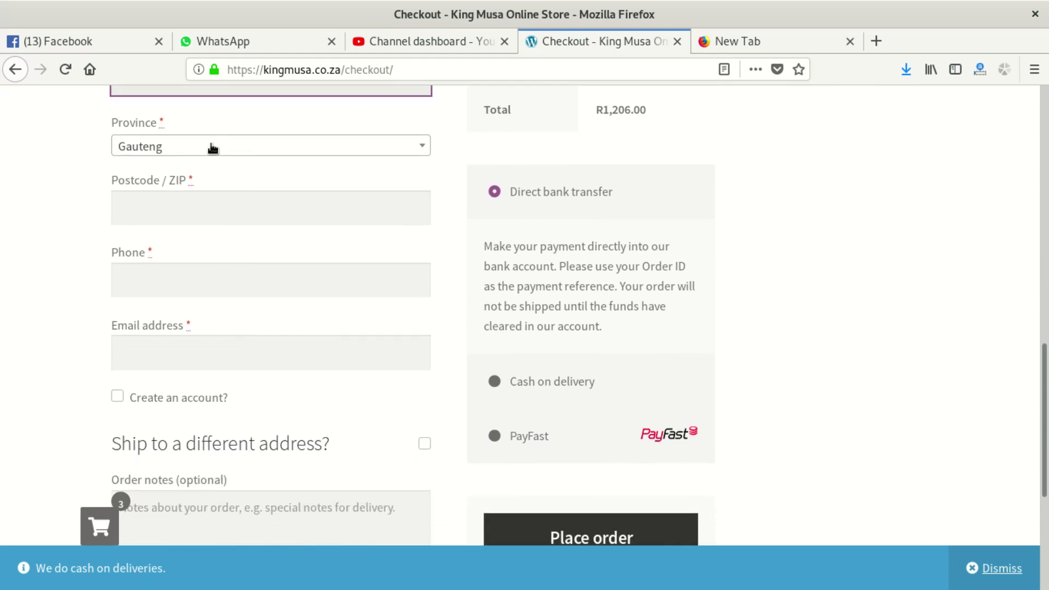
Fill in billing postcode 2090, phone number and email address
{"action": "left_click", "coordinate": [199, 208]}
{"action": "type", "text": "2"}
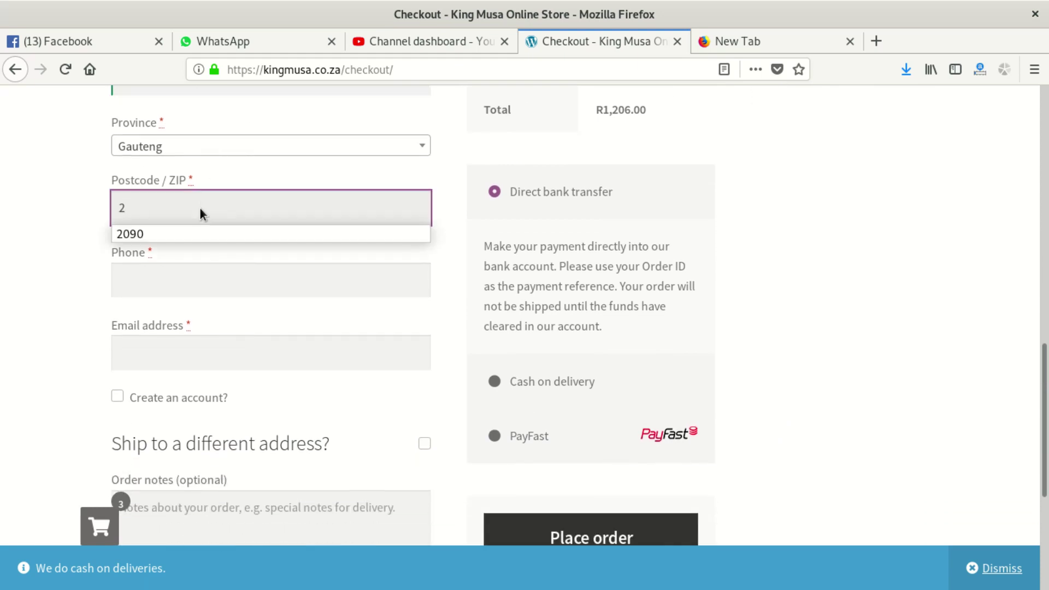
{"action": "type", "text": "090"}
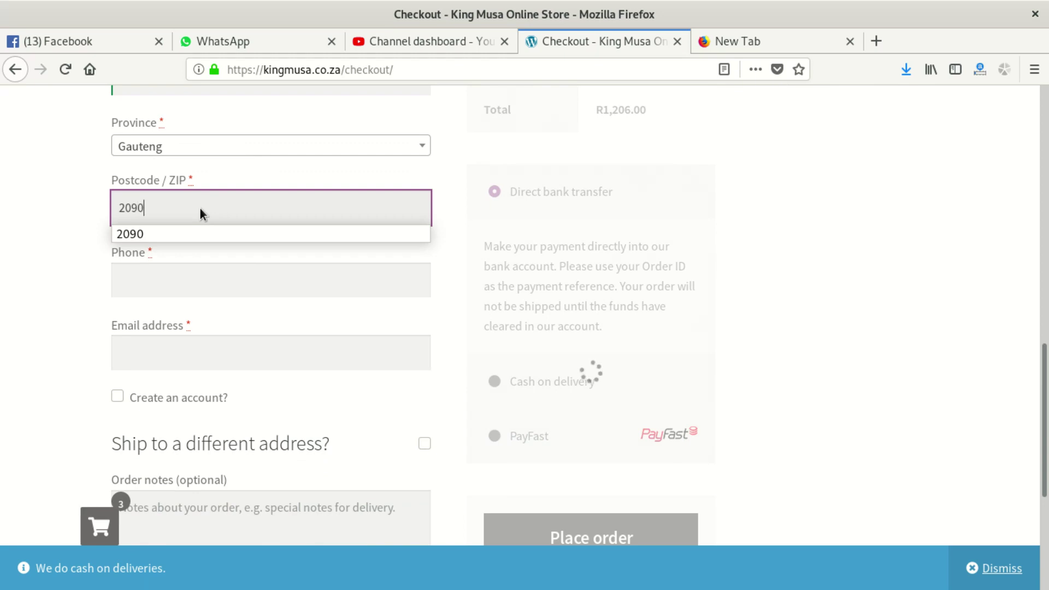
{"action": "left_click", "coordinate": [181, 281]}
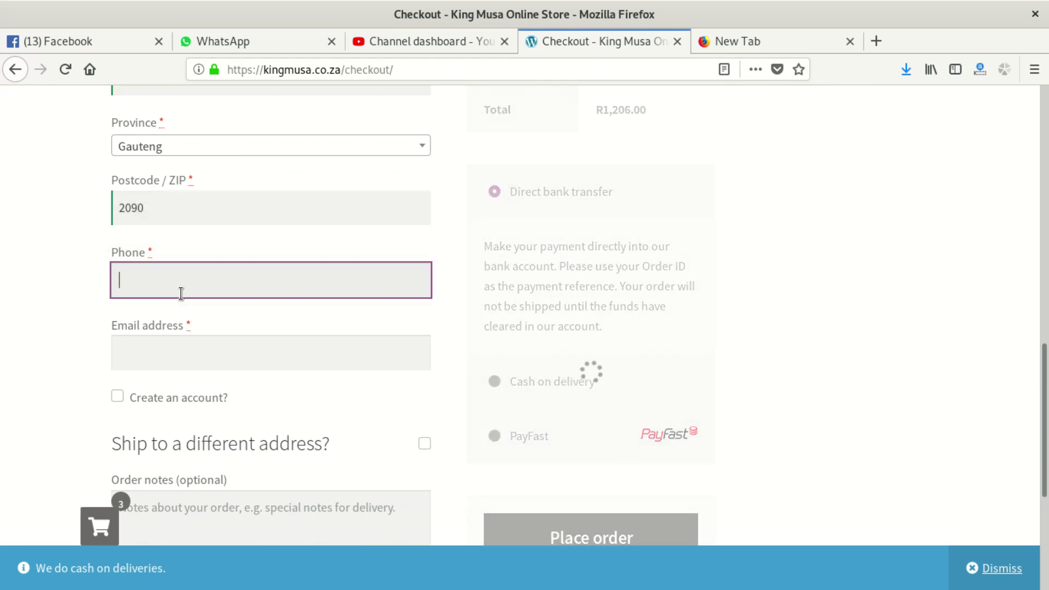
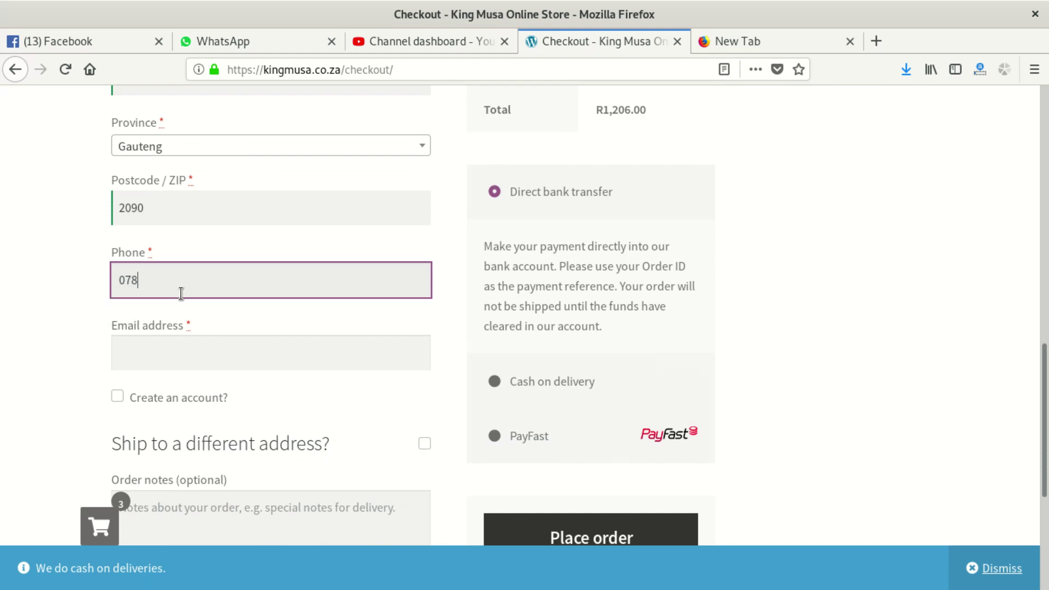
{"action": "scroll", "coordinate": [180, 294], "scroll_direction": "down", "scroll_amount": 2}
{"action": "left_click", "coordinate": [208, 269]}
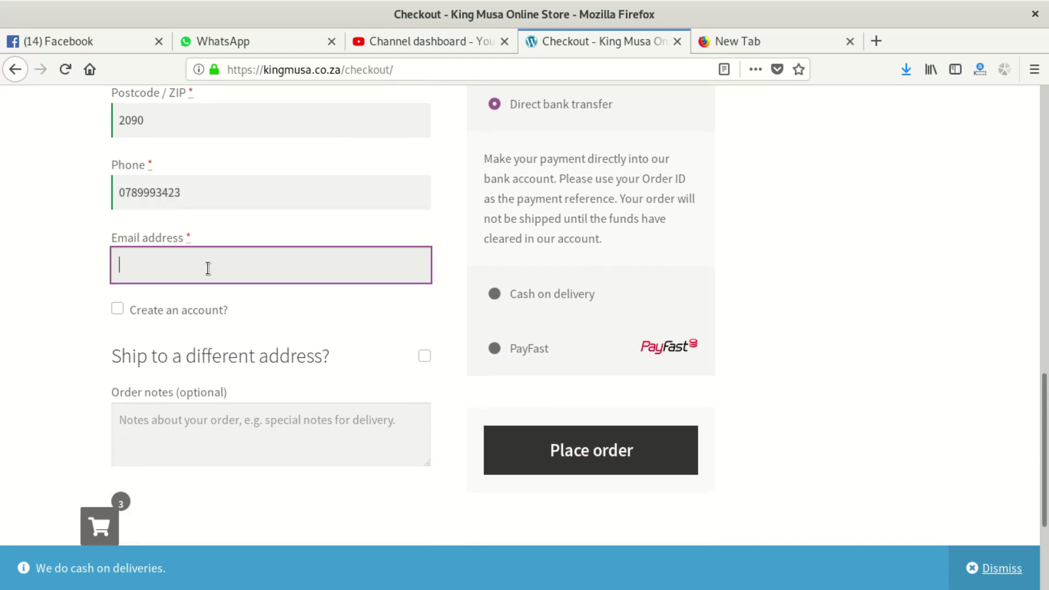
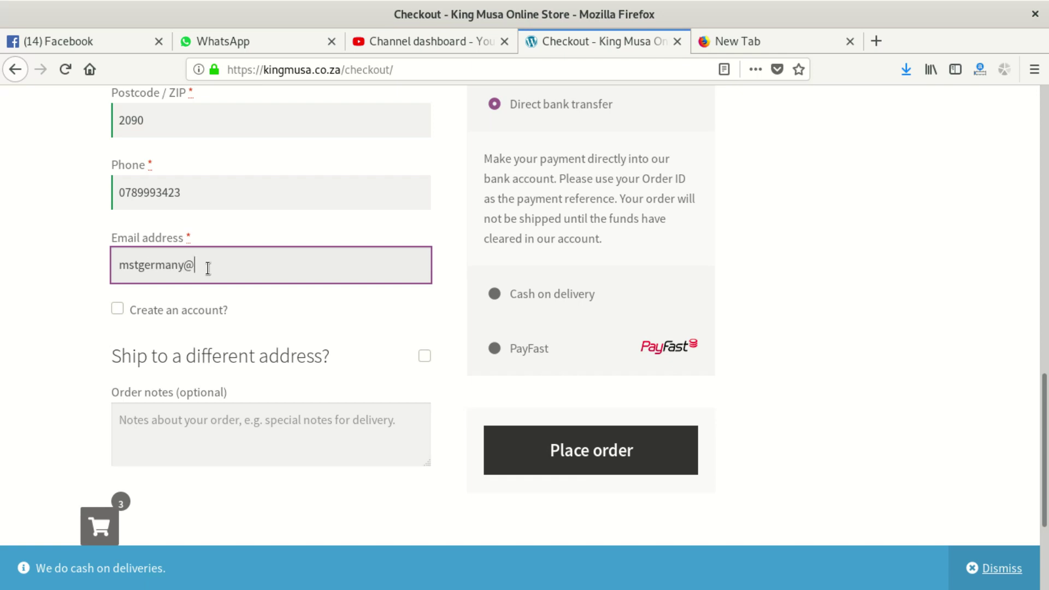
{"action": "left_click_drag", "start_coordinate": [264, 264], "coordinate": [212, 264]}
{"action": "scroll", "coordinate": [163, 270], "scroll_direction": "down", "scroll_amount": 3}
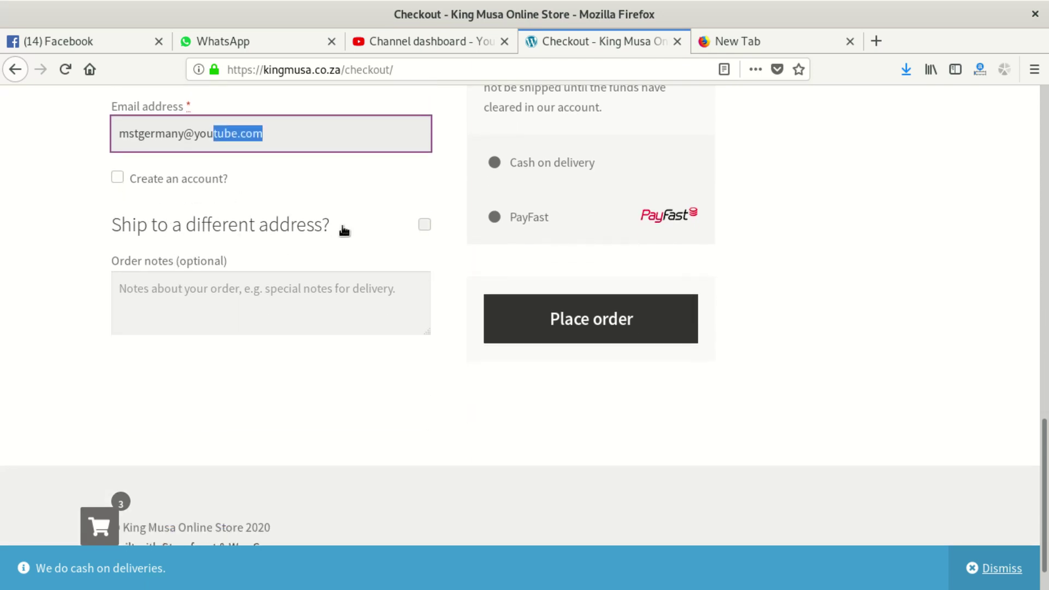
Ship to the billing address and pick PayFast instead of cash on delivery
{"action": "left_click", "coordinate": [423, 225]}
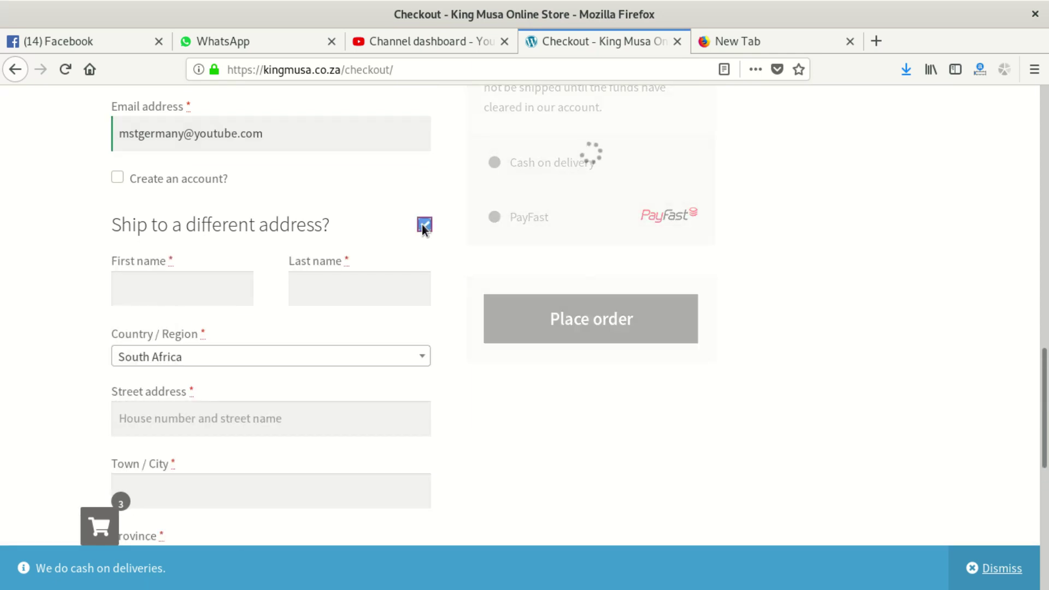
{"action": "scroll", "coordinate": [339, 397], "scroll_direction": "down", "scroll_amount": 1}
{"action": "scroll", "coordinate": [339, 396], "scroll_direction": "down", "scroll_amount": 2}
{"action": "scroll", "coordinate": [339, 396], "scroll_direction": "up", "scroll_amount": 3}
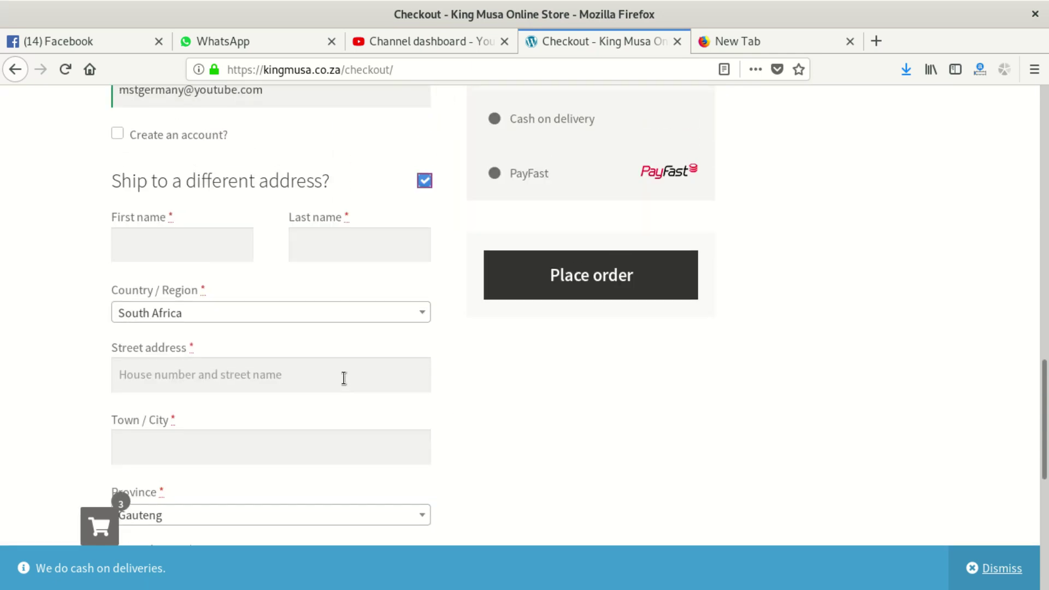
{"action": "scroll", "coordinate": [360, 328], "scroll_direction": "up", "scroll_amount": 2}
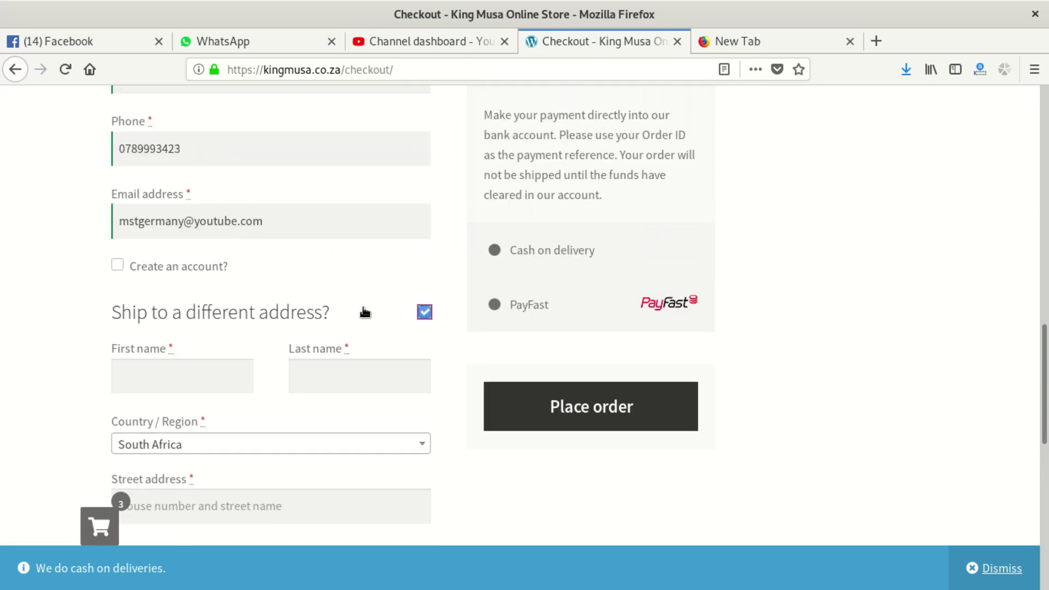
{"action": "left_click", "coordinate": [425, 312]}
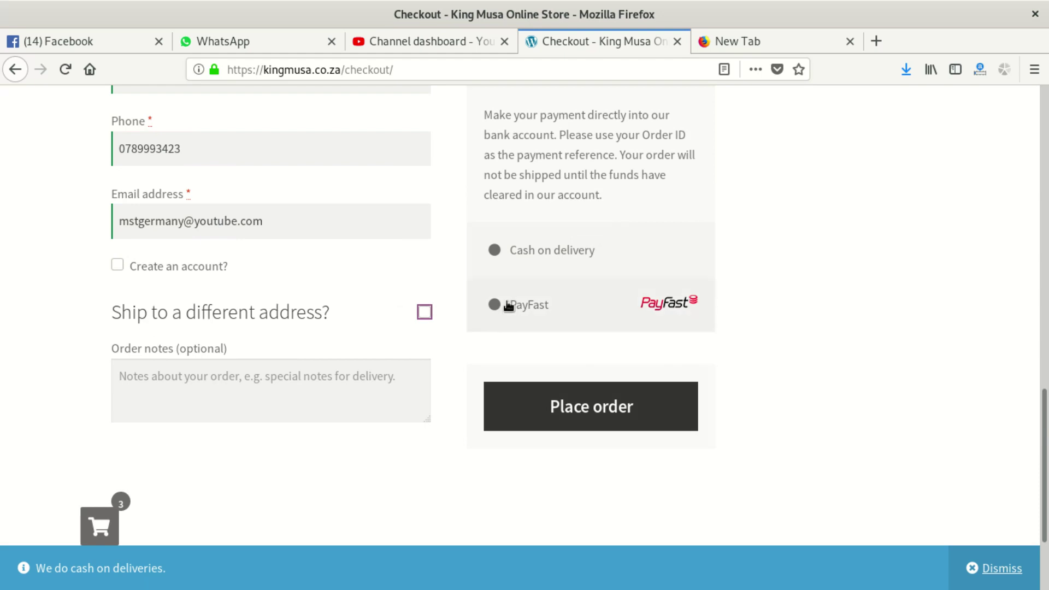
{"action": "left_click", "coordinate": [495, 252]}
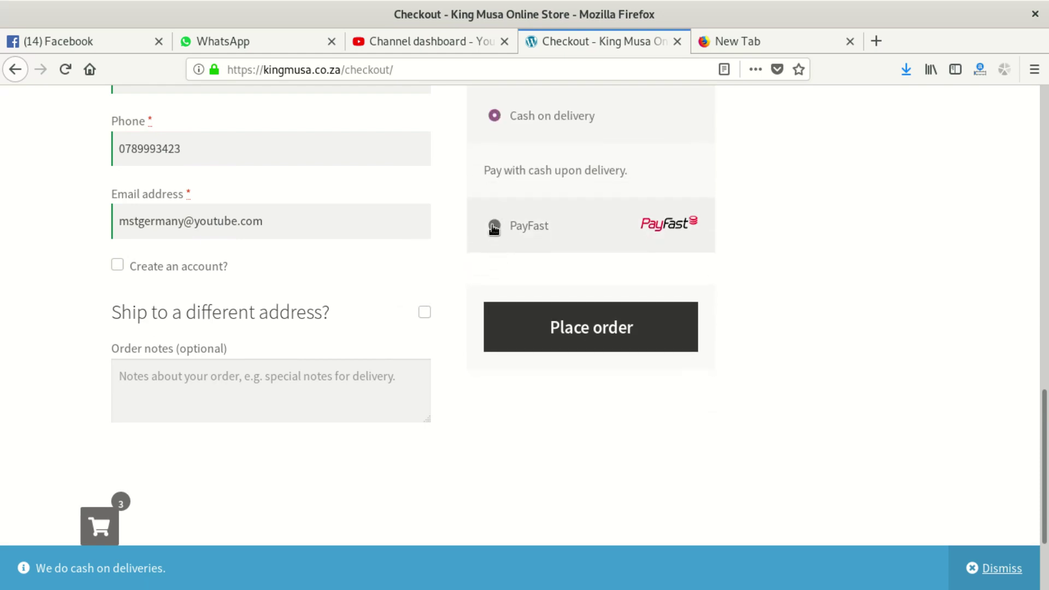
{"action": "left_click", "coordinate": [494, 227]}
{"action": "scroll", "coordinate": [518, 216], "scroll_direction": "up", "scroll_amount": 3}
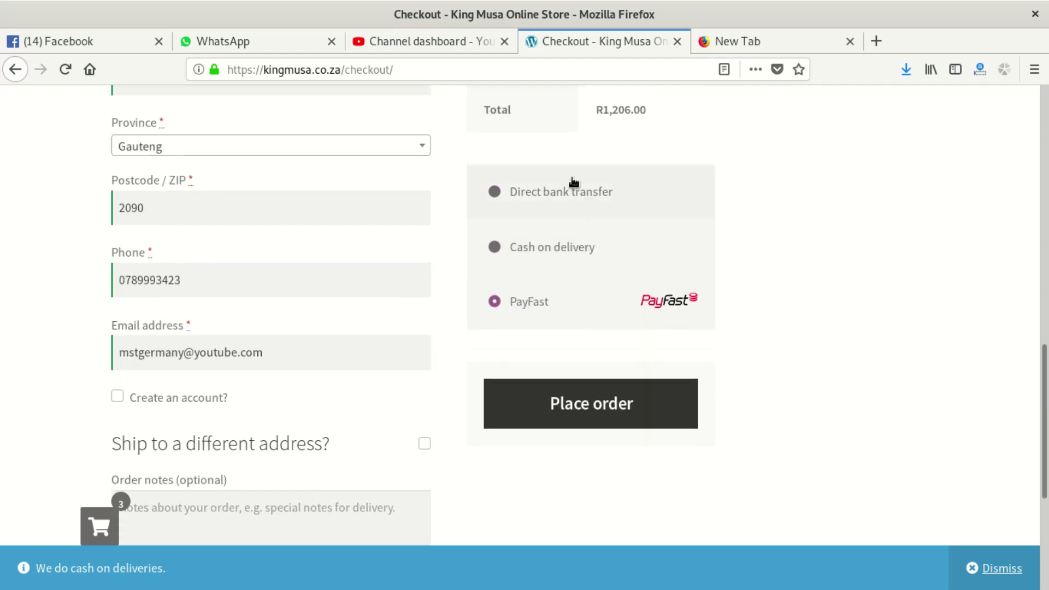
{"action": "scroll", "coordinate": [582, 258], "scroll_direction": "up", "scroll_amount": 3}
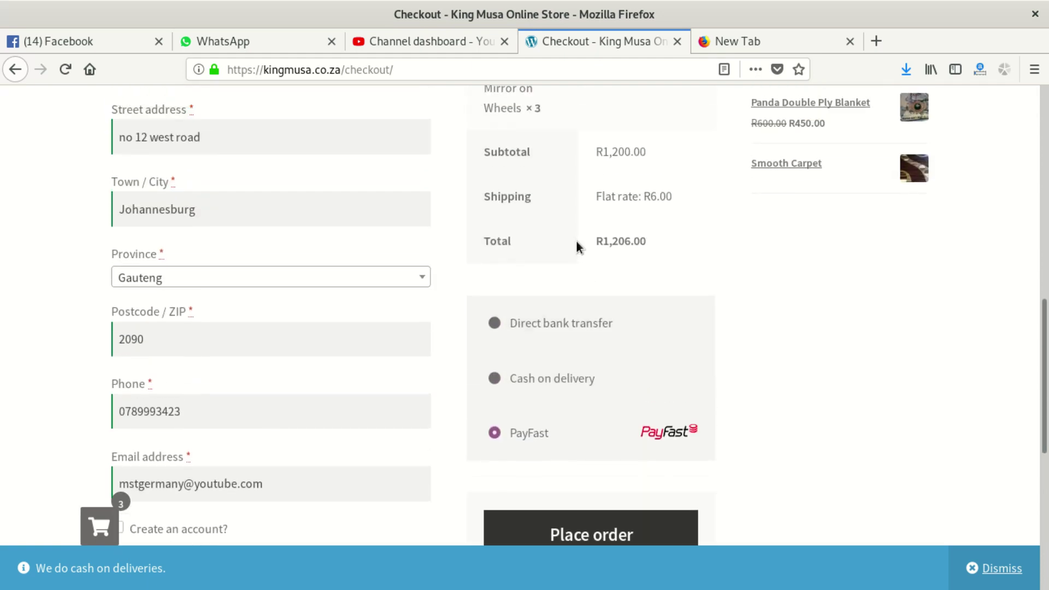
{"action": "scroll", "coordinate": [576, 240], "scroll_direction": "down", "scroll_amount": 6}
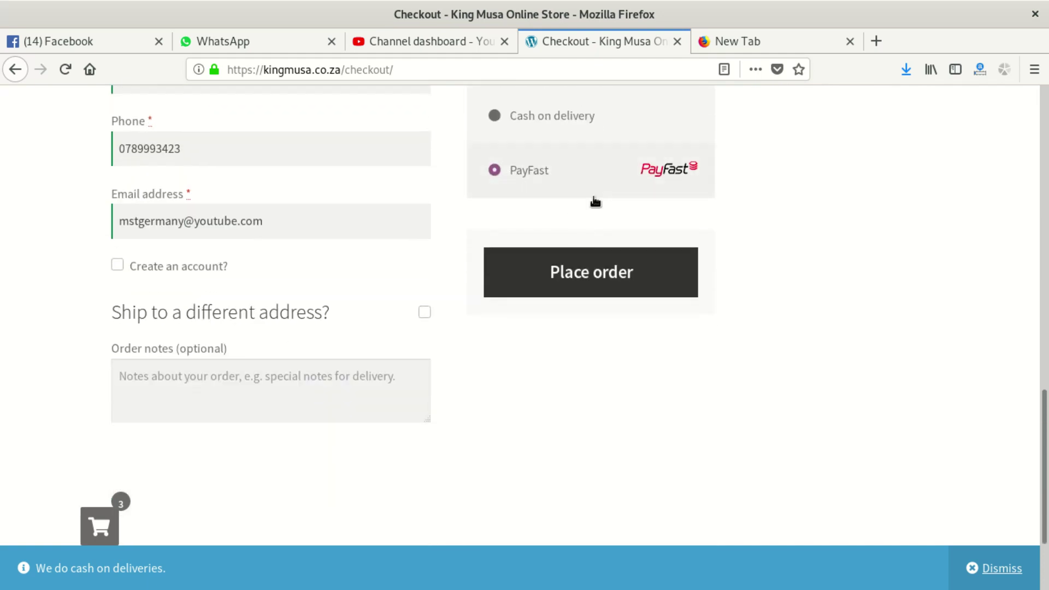
Place the R1,206.00 order and bring PayFast's 400 Bad Request window into view
{"action": "left_click", "coordinate": [584, 274]}
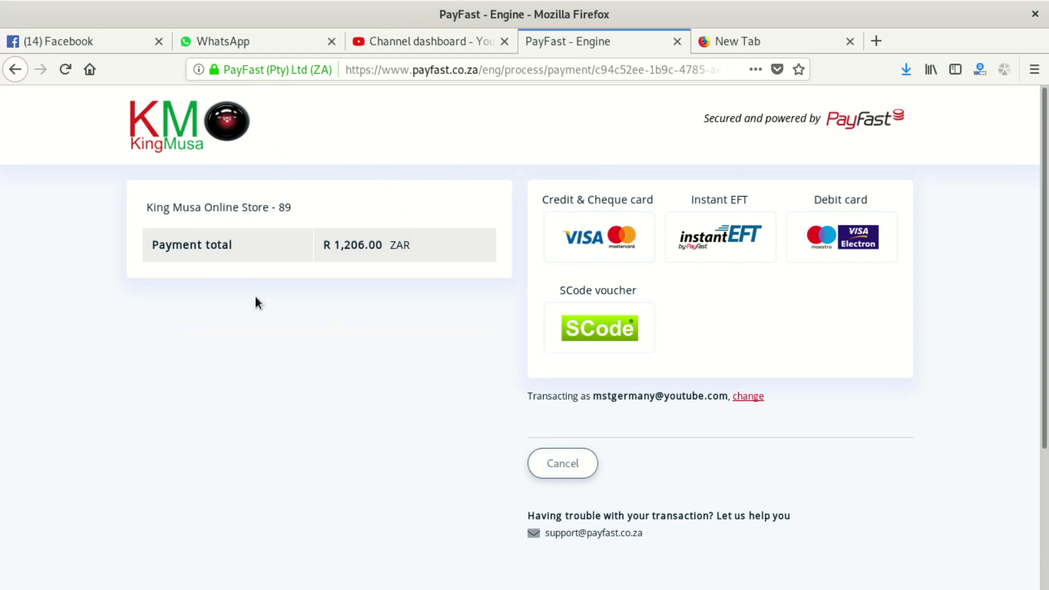
{"action": "left_click_drag", "start_coordinate": [1045, 72], "coordinate": [253, 72]}
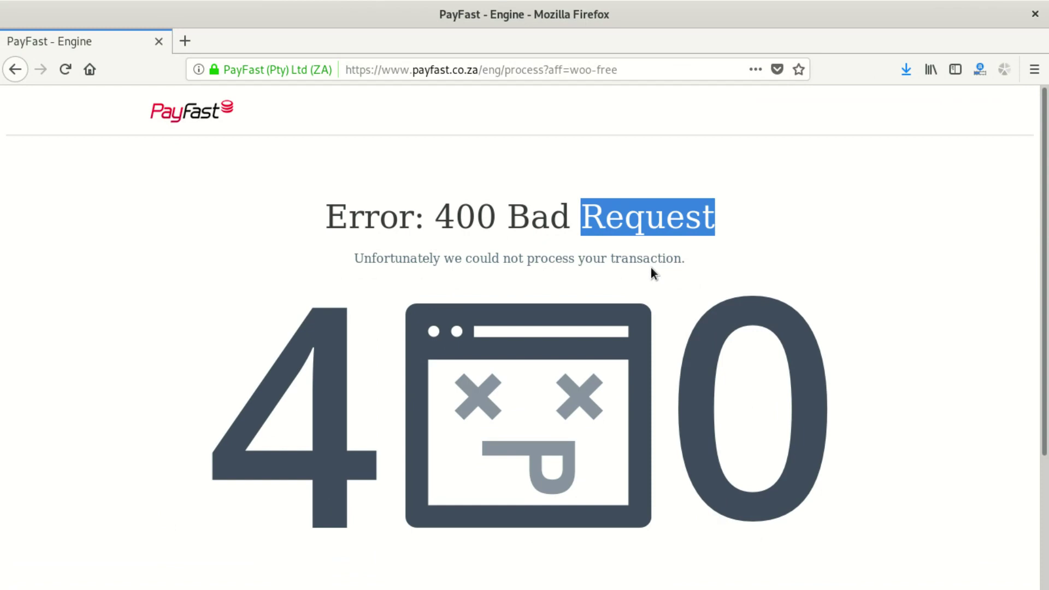
{"action": "scroll", "coordinate": [639, 255], "scroll_direction": "down", "scroll_amount": 4}
{"action": "scroll", "coordinate": [470, 384], "scroll_direction": "down", "scroll_amount": 2}
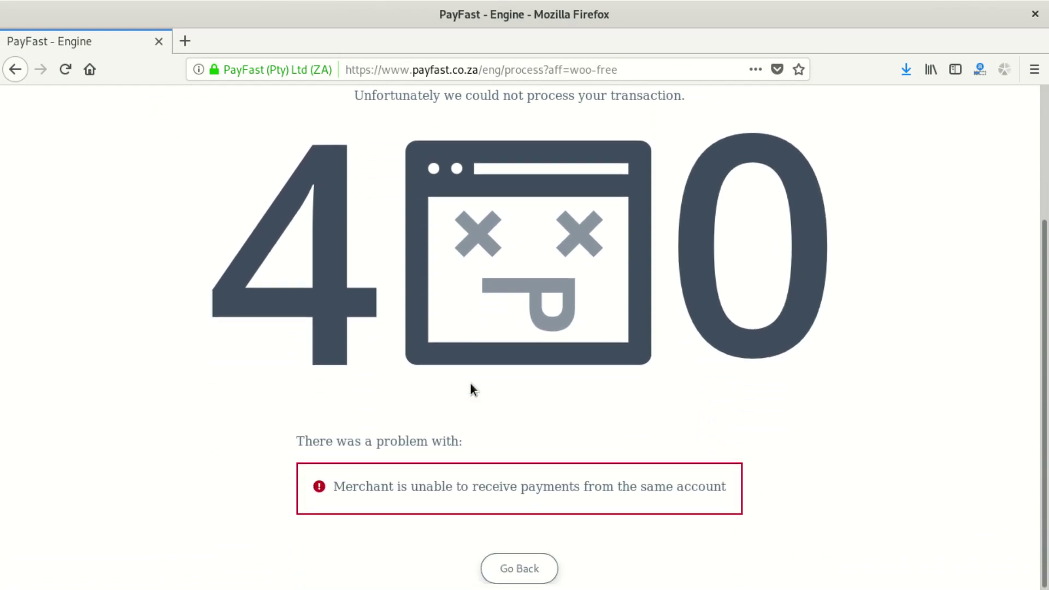
{"action": "scroll", "coordinate": [467, 394], "scroll_direction": "up", "scroll_amount": 3}
{"action": "scroll", "coordinate": [445, 390], "scroll_direction": "up", "scroll_amount": 2}
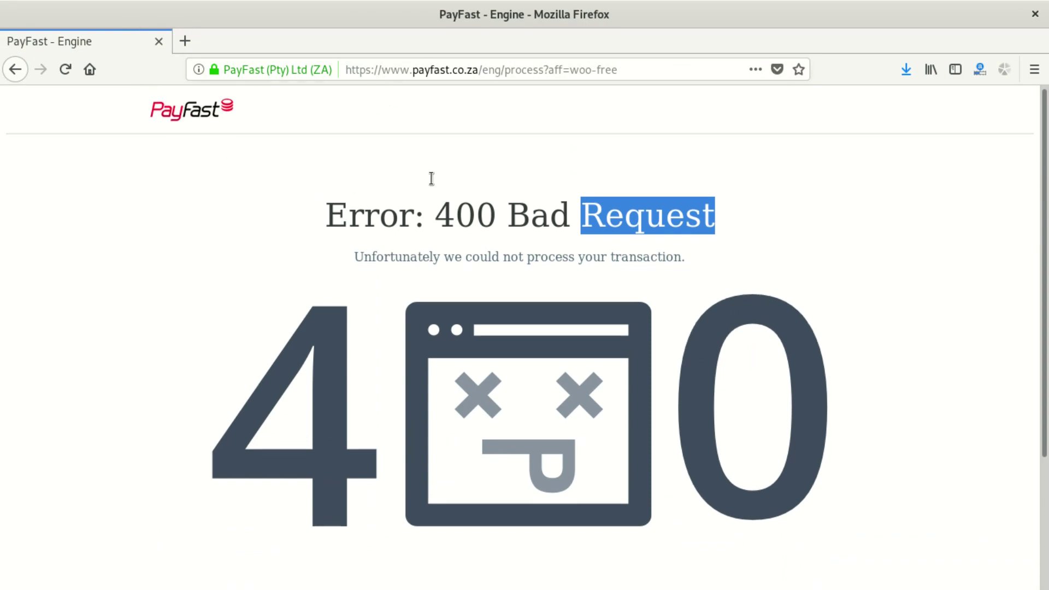
{"action": "scroll", "coordinate": [432, 175], "scroll_direction": "down", "scroll_amount": 3}
{"action": "scroll", "coordinate": [478, 290], "scroll_direction": "up", "scroll_amount": 2}
{"action": "scroll", "coordinate": [377, 271], "scroll_direction": "up", "scroll_amount": 2}
{"action": "scroll", "coordinate": [355, 261], "scroll_direction": "up", "scroll_amount": 1}
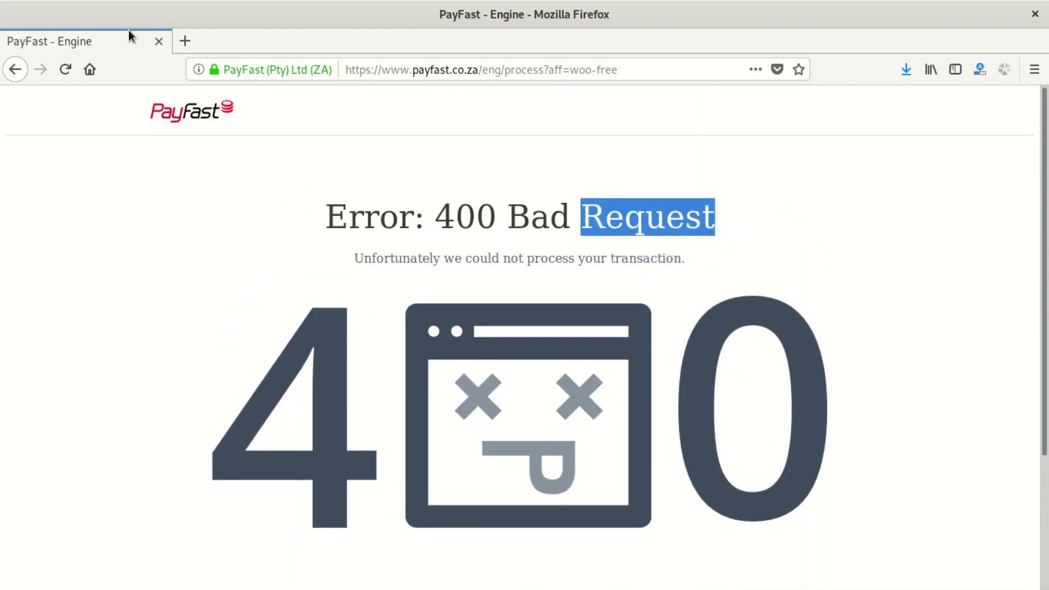
Drag the 400 error window aside to reveal PayFast's R1,206.00 payment page
{"action": "mouse_move", "coordinate": [110, 35]}
{"action": "left_mouse_down"}
{"action": "mouse_move", "coordinate": [82, 69]}
{"action": "mouse_move", "coordinate": [94, 41]}
{"action": "left_mouse_up"}
{"action": "left_click_drag", "start_coordinate": [284, 22], "coordinate": [749, 295]}
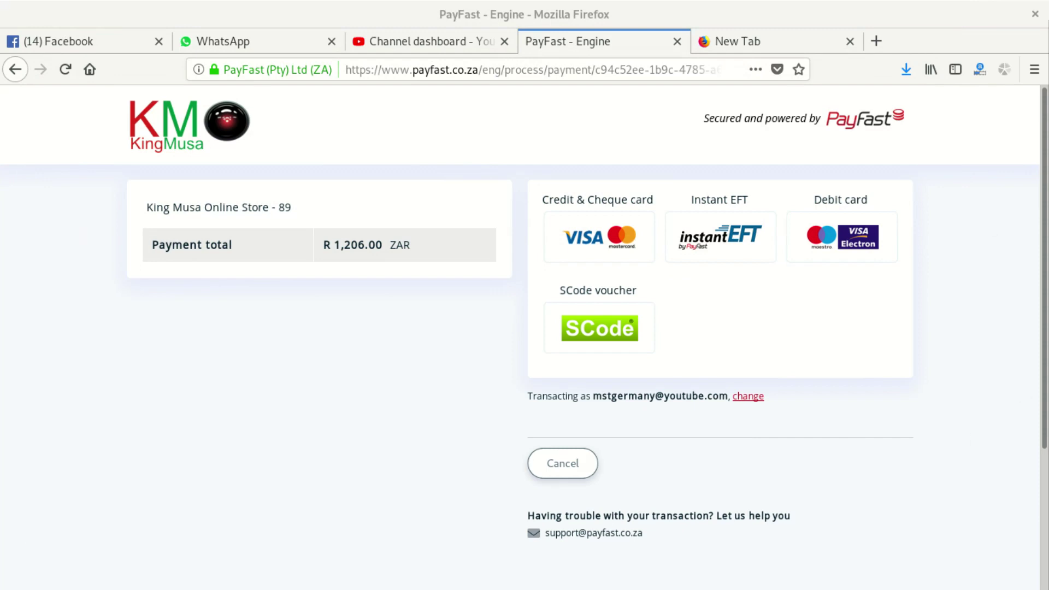
{"action": "left_click_drag", "start_coordinate": [1040, 8], "coordinate": [455, 4]}
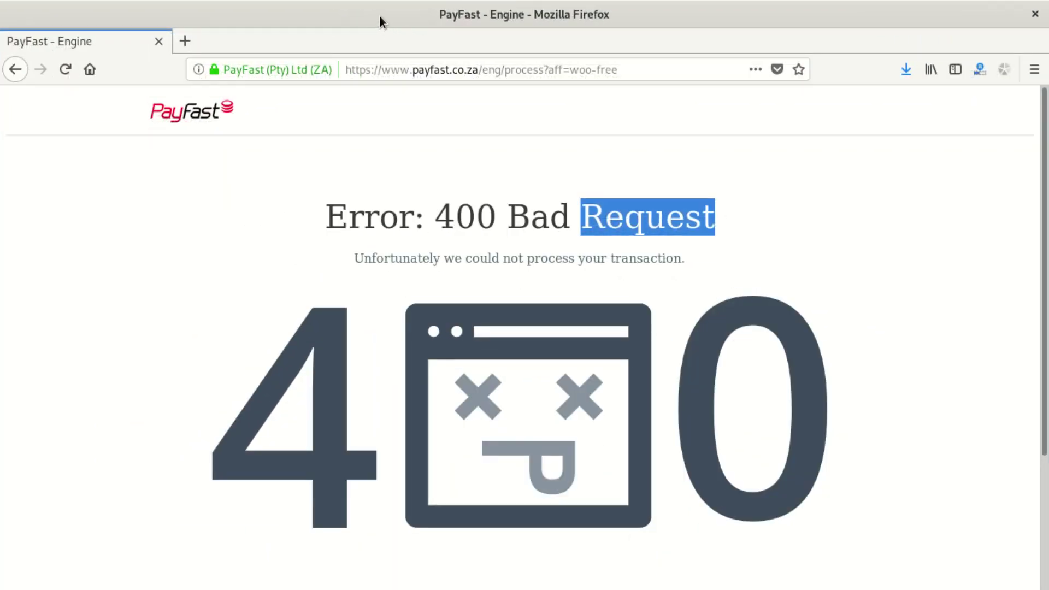
{"action": "mouse_move", "coordinate": [348, 13]}
{"action": "left_mouse_down"}
{"action": "mouse_move", "coordinate": [943, 135]}
{"action": "mouse_move", "coordinate": [487, 108]}
{"action": "left_mouse_up"}
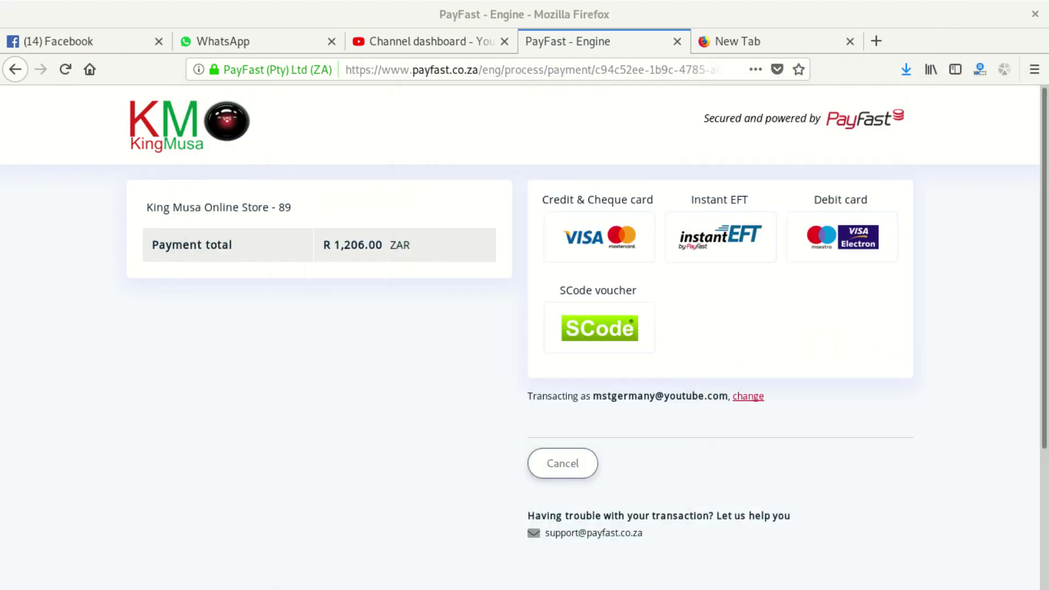
{"action": "left_click", "coordinate": [14, 69]}
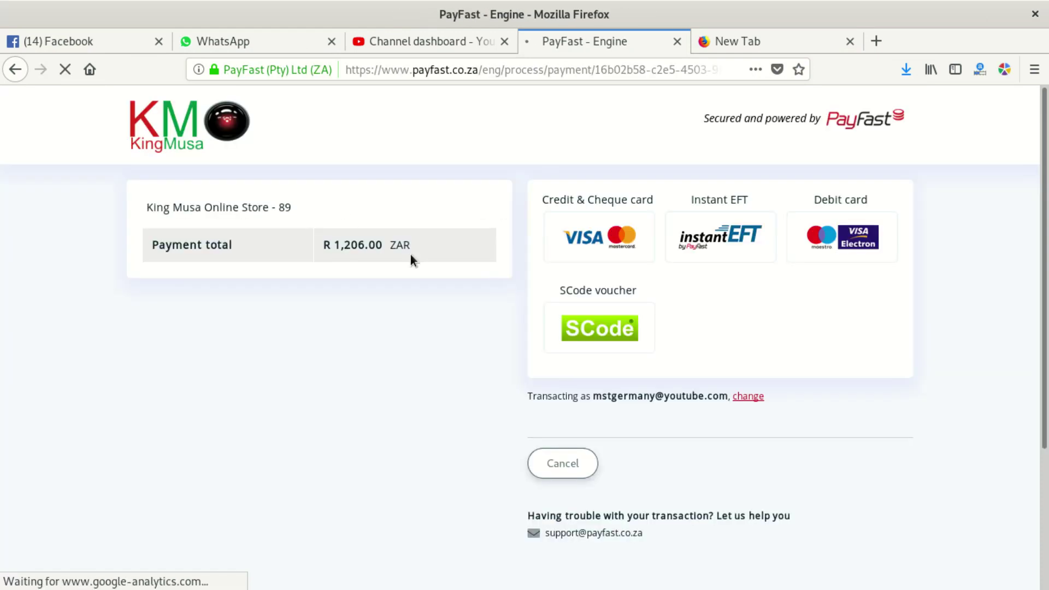
{"action": "left_click", "coordinate": [14, 69]}
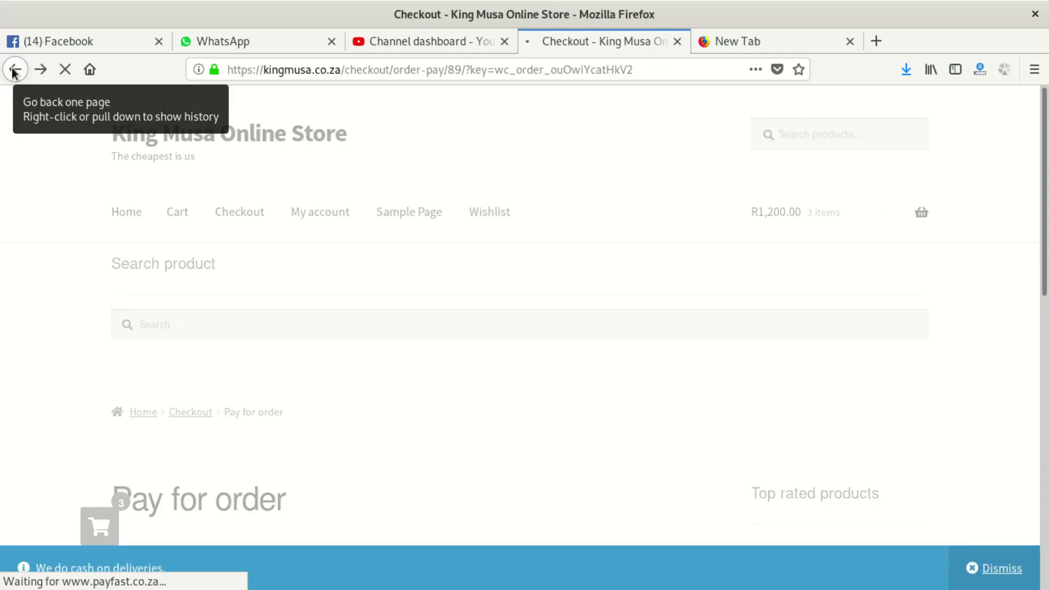
{"action": "left_click", "coordinate": [14, 70]}
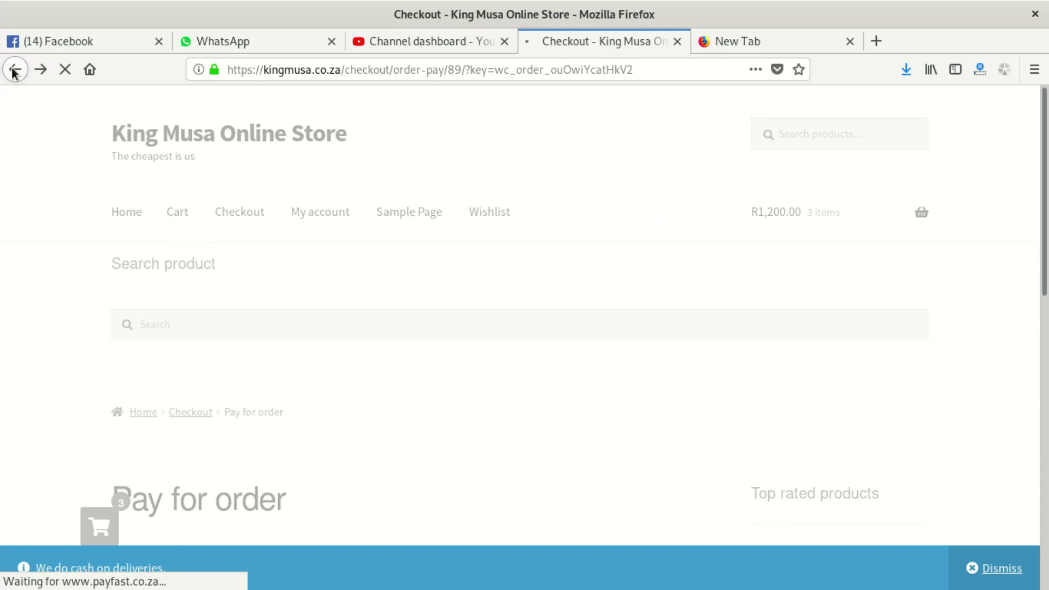
{"action": "left_click", "coordinate": [13, 70]}
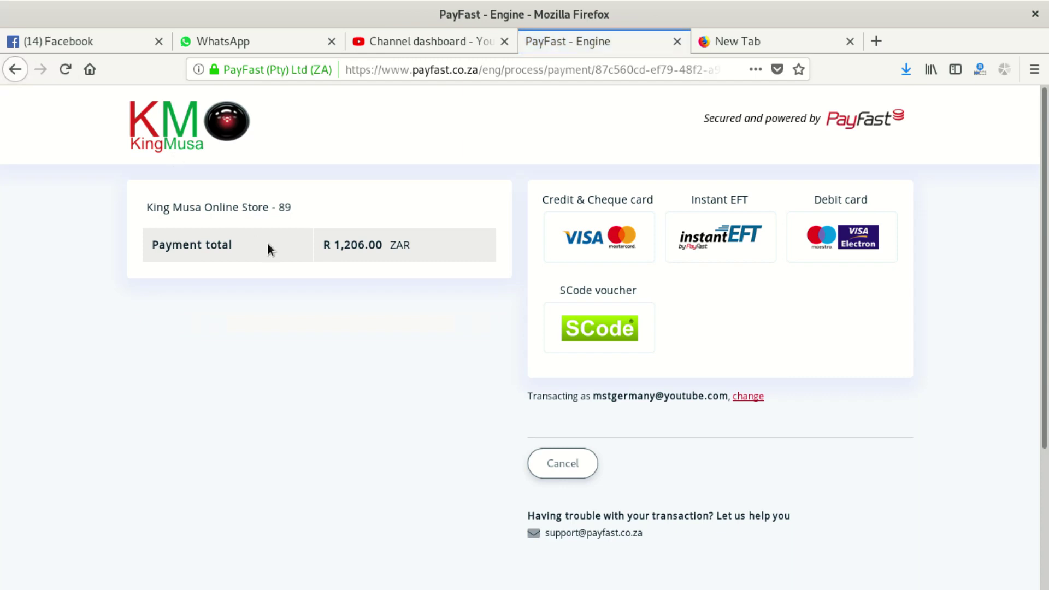
Replace the payment page address with kingmusa.co.za to load the store homepage
{"action": "mouse_move", "coordinate": [474, 68]}
{"action": "left_mouse_down"}
{"action": "mouse_move", "coordinate": [680, 70]}
{"action": "mouse_move", "coordinate": [410, 70]}
{"action": "left_mouse_up"}
{"action": "left_click", "coordinate": [409, 69]}
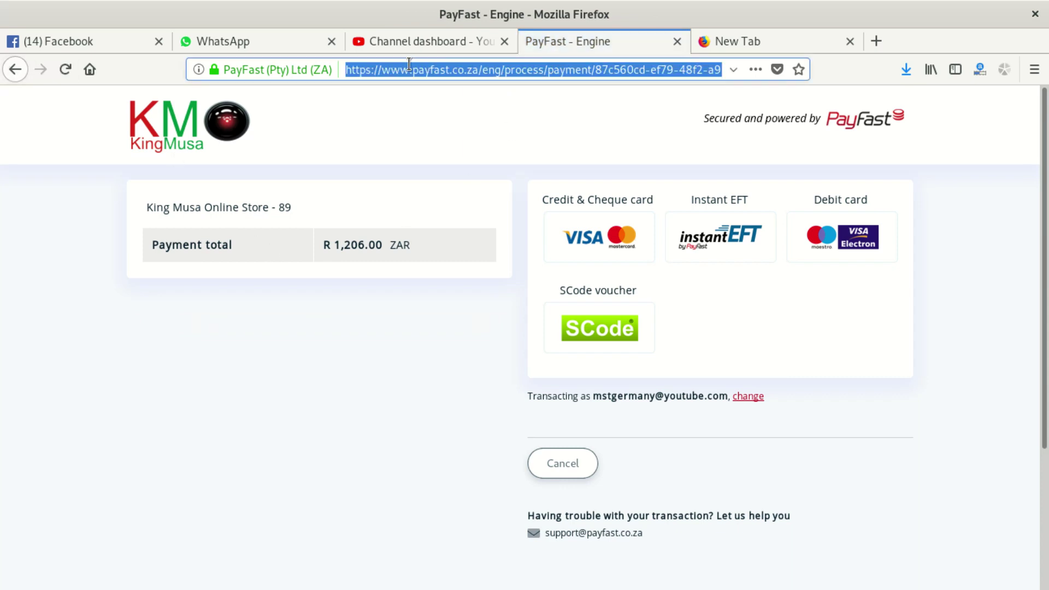
{"action": "type", "text": "king"}
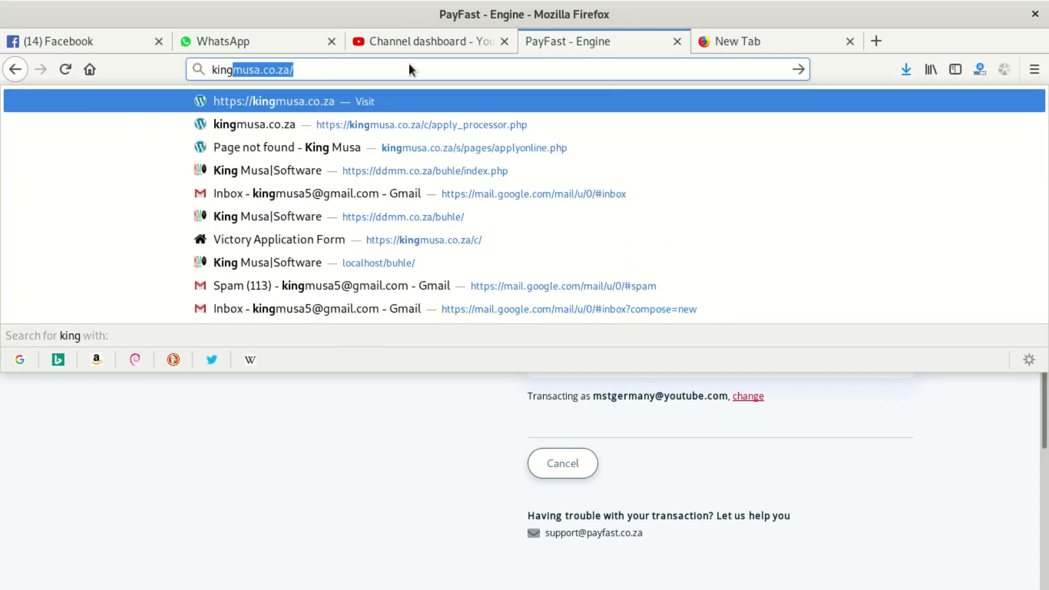
{"action": "key", "text": "Return"}
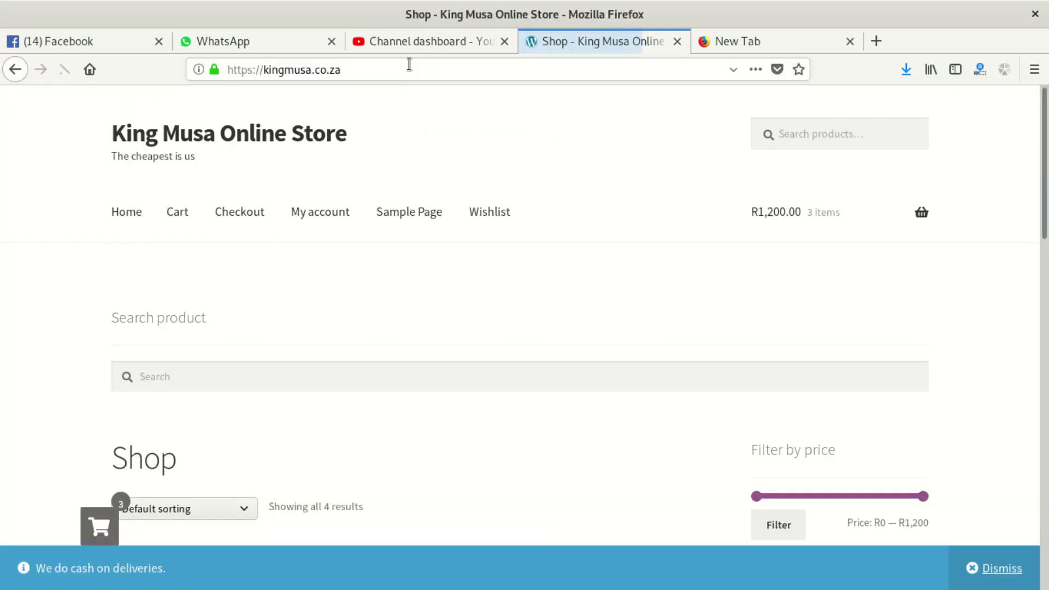
{"action": "scroll", "coordinate": [421, 170], "scroll_direction": "down", "scroll_amount": 2}
{"action": "scroll", "coordinate": [451, 204], "scroll_direction": "down", "scroll_amount": 2}
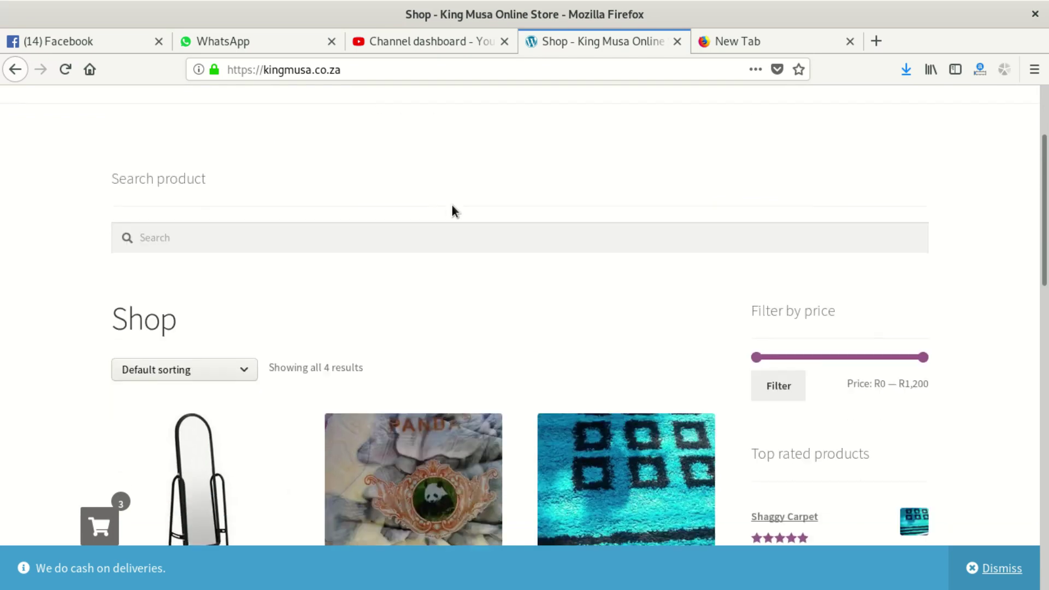
{"action": "scroll", "coordinate": [451, 206], "scroll_direction": "down", "scroll_amount": 2}
{"action": "scroll", "coordinate": [573, 213], "scroll_direction": "up", "scroll_amount": 3}
{"action": "scroll", "coordinate": [744, 219], "scroll_direction": "up", "scroll_amount": 1}
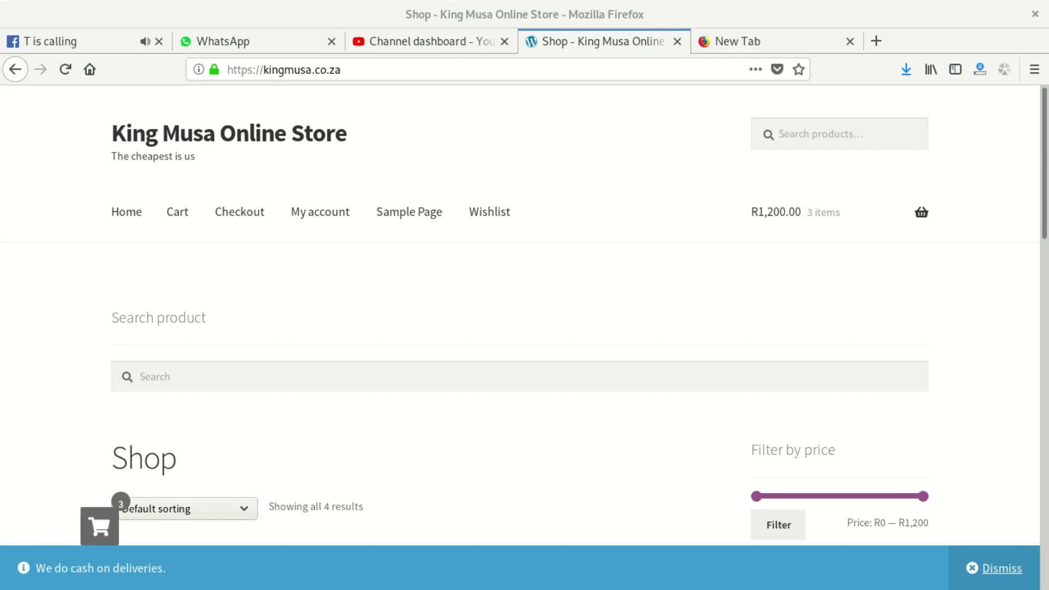
{"action": "scroll", "coordinate": [434, 324], "scroll_direction": "down", "scroll_amount": 3}
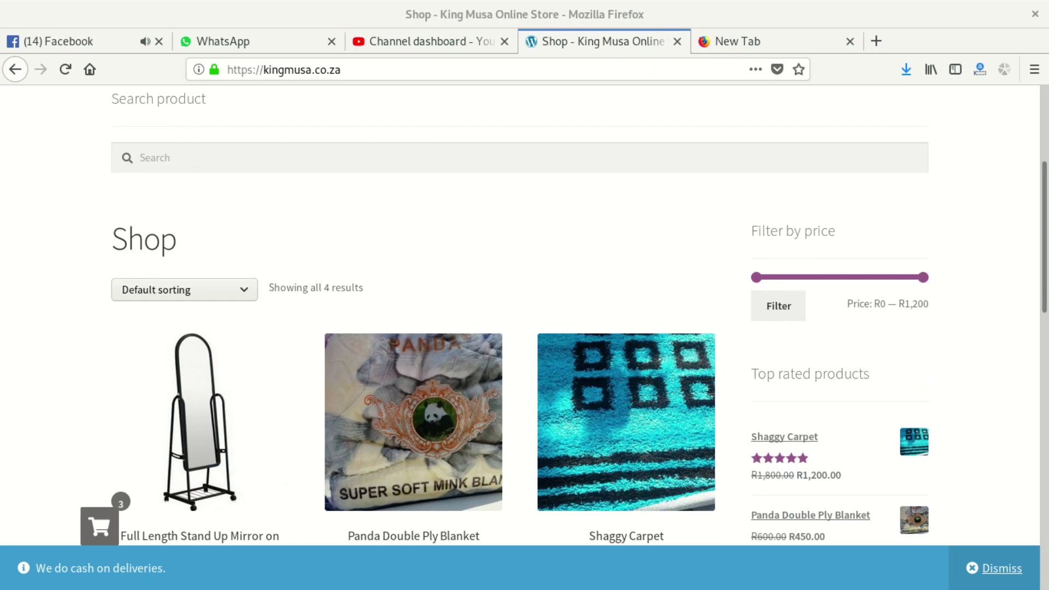
Mute the Facebook browser tab so its call sound stops
{"action": "right_click", "coordinate": [127, 35]}
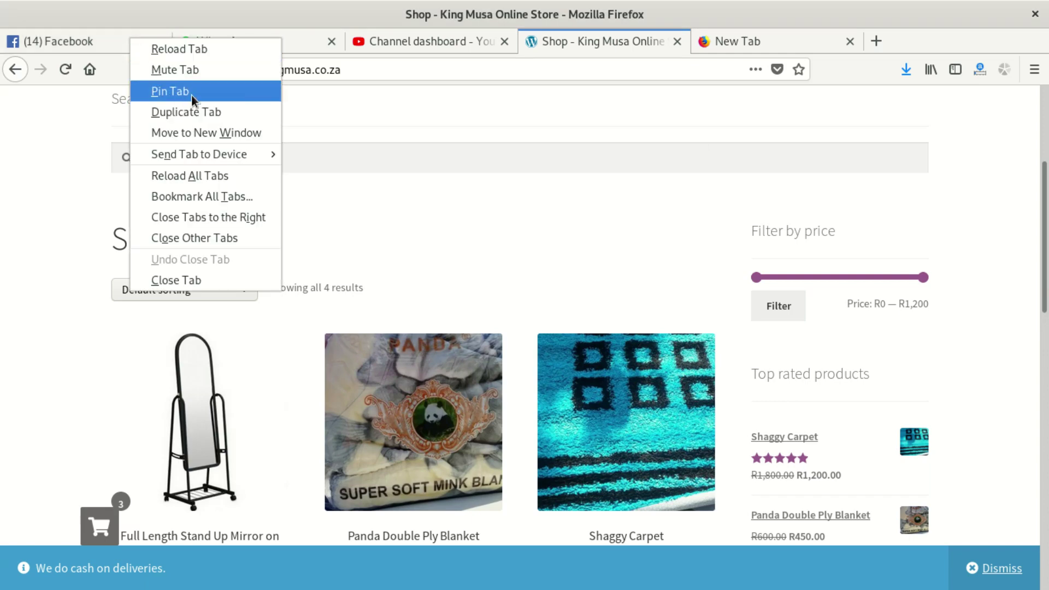
{"action": "left_click", "coordinate": [204, 73]}
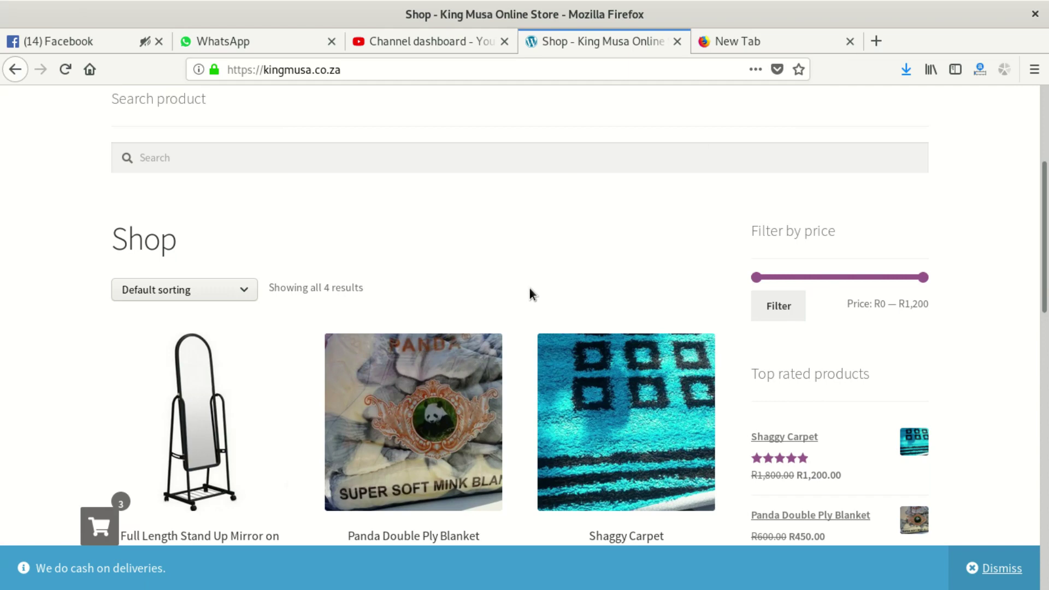
{"action": "scroll", "coordinate": [737, 312], "scroll_direction": "up", "scroll_amount": 5}
{"action": "scroll", "coordinate": [819, 263], "scroll_direction": "up", "scroll_amount": 3}
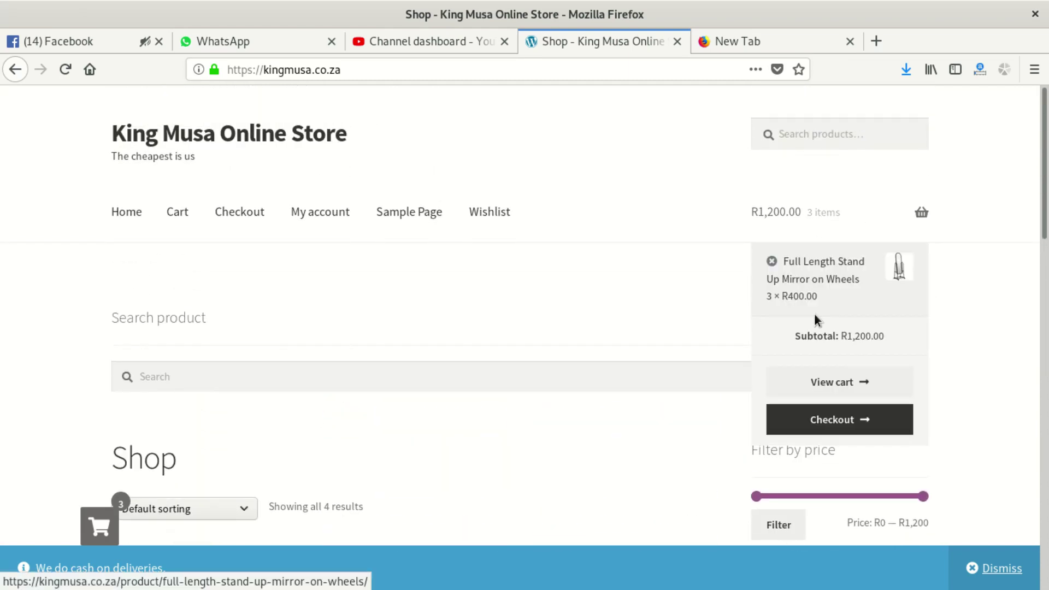
Go from the cart to checkout and swap the old billing email for a new Gmail address
{"action": "left_click", "coordinate": [829, 382]}
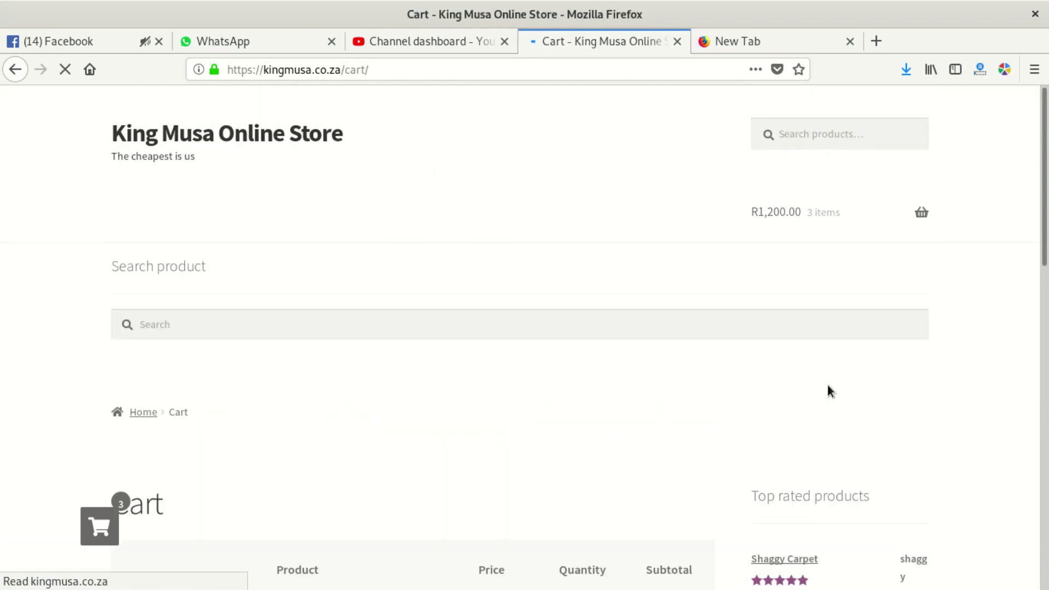
{"action": "scroll", "coordinate": [518, 312], "scroll_direction": "down", "scroll_amount": 3}
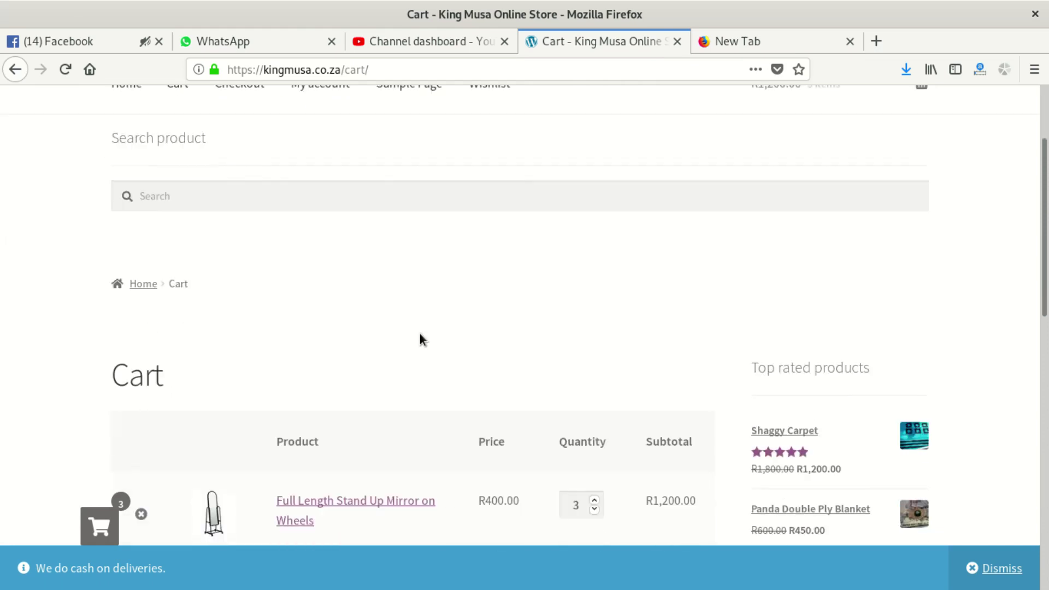
{"action": "scroll", "coordinate": [426, 328], "scroll_direction": "down", "scroll_amount": 3}
{"action": "scroll", "coordinate": [432, 293], "scroll_direction": "down", "scroll_amount": 2}
{"action": "scroll", "coordinate": [548, 317], "scroll_direction": "down", "scroll_amount": 2}
{"action": "scroll", "coordinate": [548, 316], "scroll_direction": "down", "scroll_amount": 3}
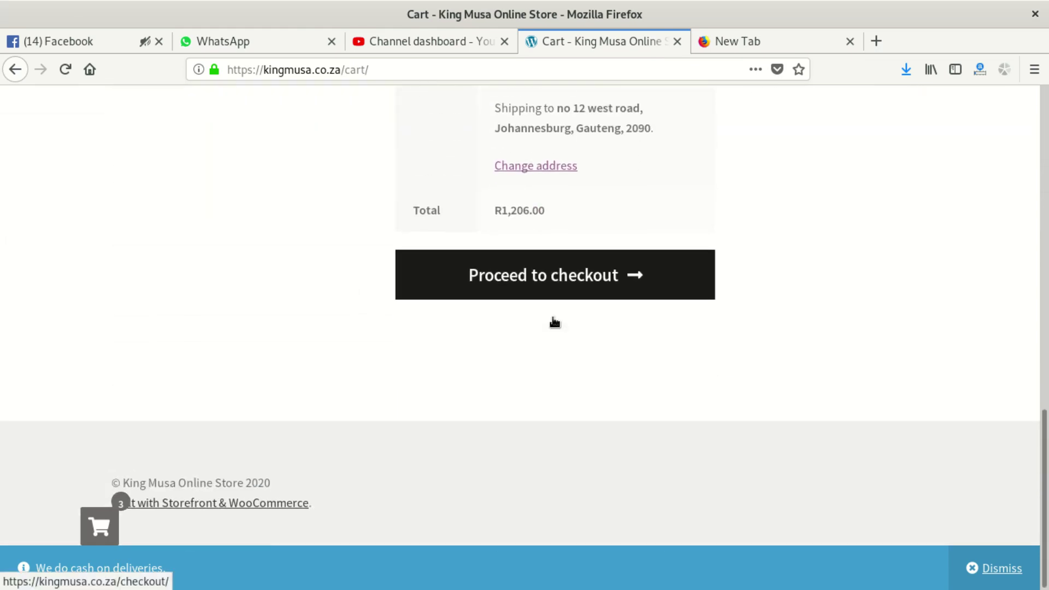
{"action": "left_click", "coordinate": [575, 273]}
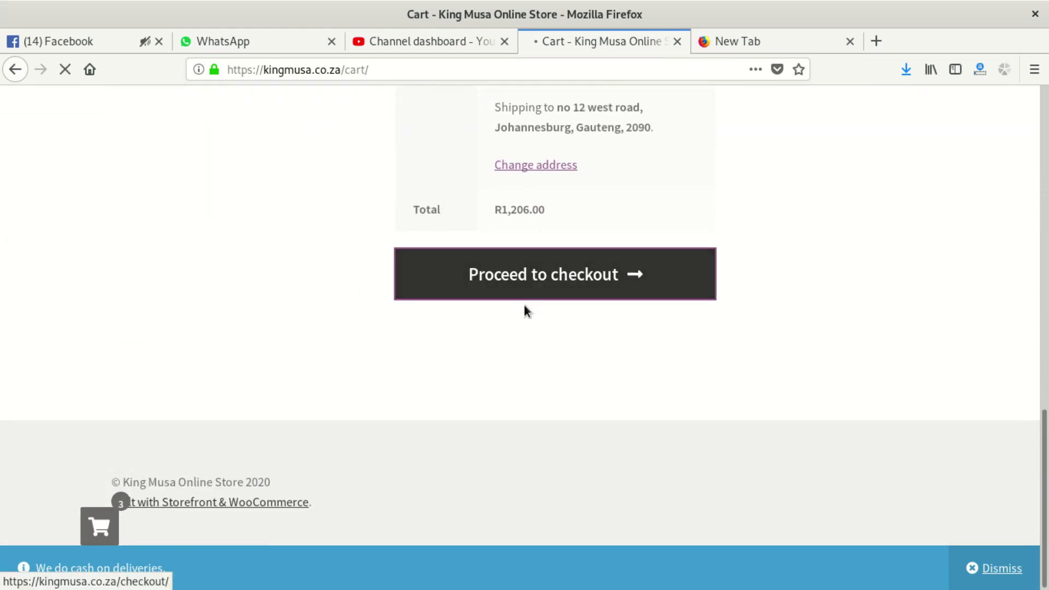
{"action": "scroll", "coordinate": [311, 366], "scroll_direction": "down", "scroll_amount": 5}
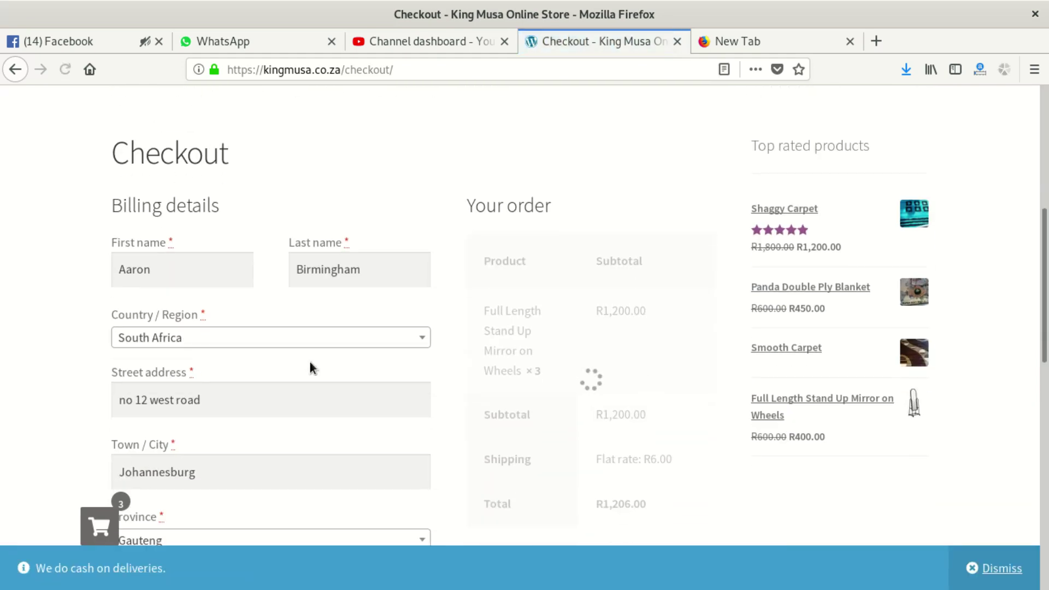
{"action": "scroll", "coordinate": [307, 361], "scroll_direction": "down", "scroll_amount": 3}
{"action": "scroll", "coordinate": [299, 352], "scroll_direction": "down", "scroll_amount": 3}
{"action": "scroll", "coordinate": [279, 324], "scroll_direction": "down", "scroll_amount": 2}
{"action": "scroll", "coordinate": [254, 276], "scroll_direction": "down", "scroll_amount": 3}
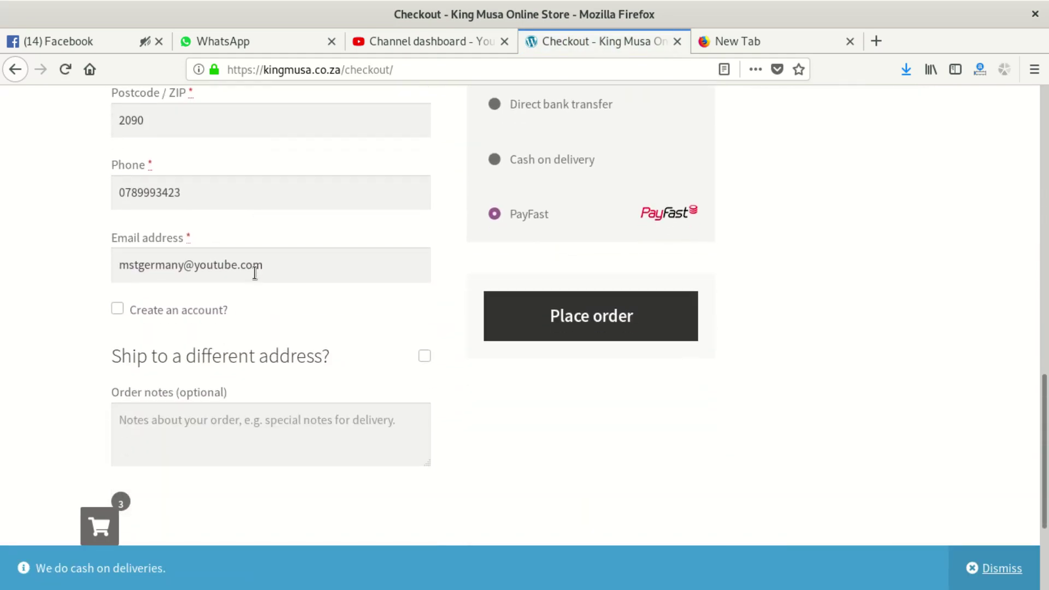
{"action": "left_click", "coordinate": [280, 266]}
{"action": "left_click_drag", "start_coordinate": [280, 266], "coordinate": [60, 268]}
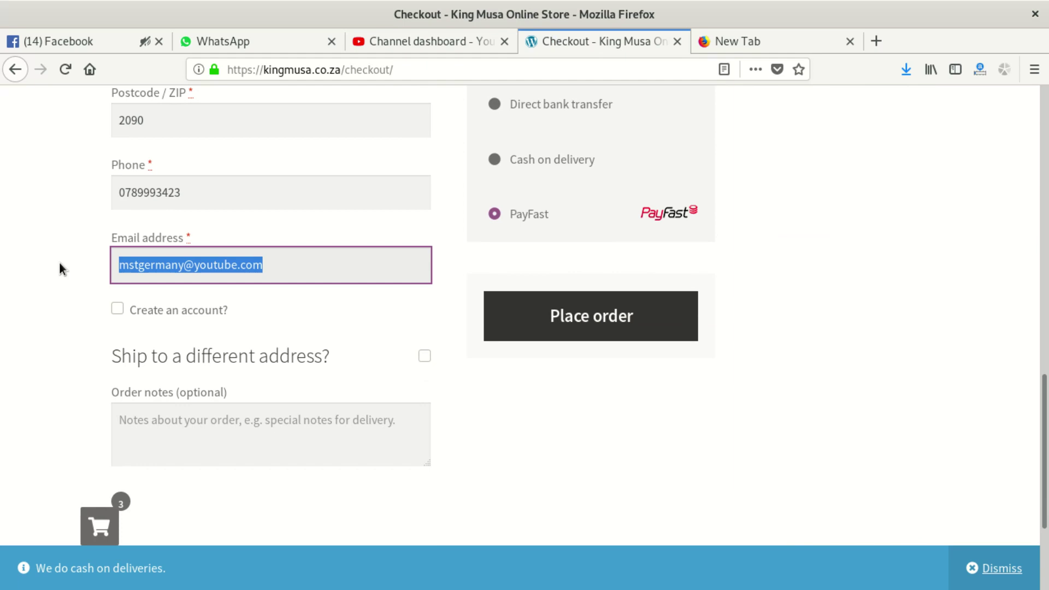
{"action": "key", "text": "BackSpace"}
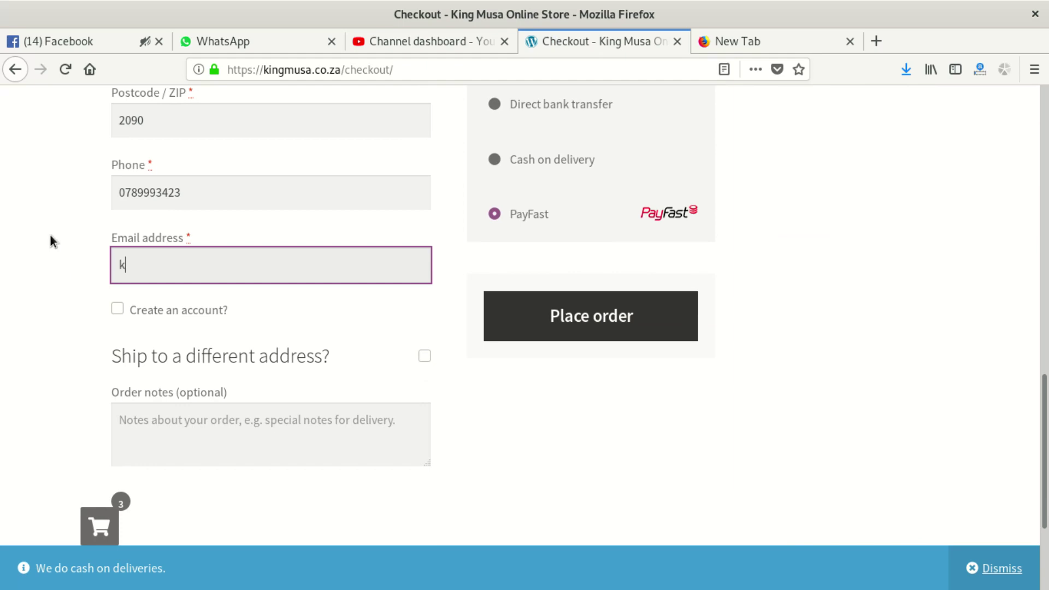
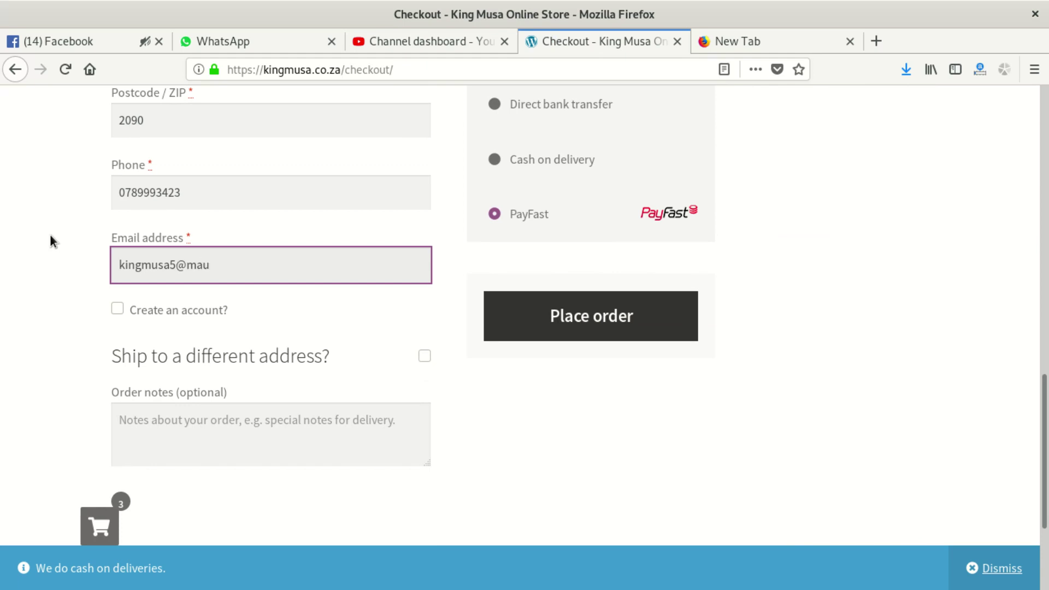
{"action": "scroll", "coordinate": [237, 393], "scroll_direction": "down", "scroll_amount": 3}
{"action": "scroll", "coordinate": [410, 364], "scroll_direction": "up", "scroll_amount": 3}
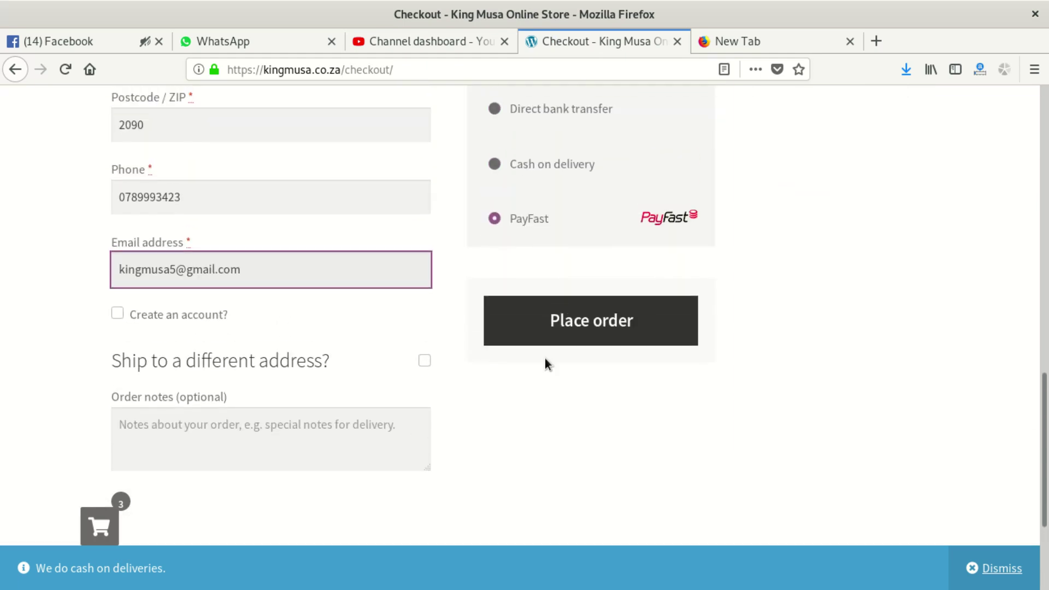
Place the order, get PayFast's 400 Bad Request error, and go back twice
{"action": "left_click", "coordinate": [594, 320]}
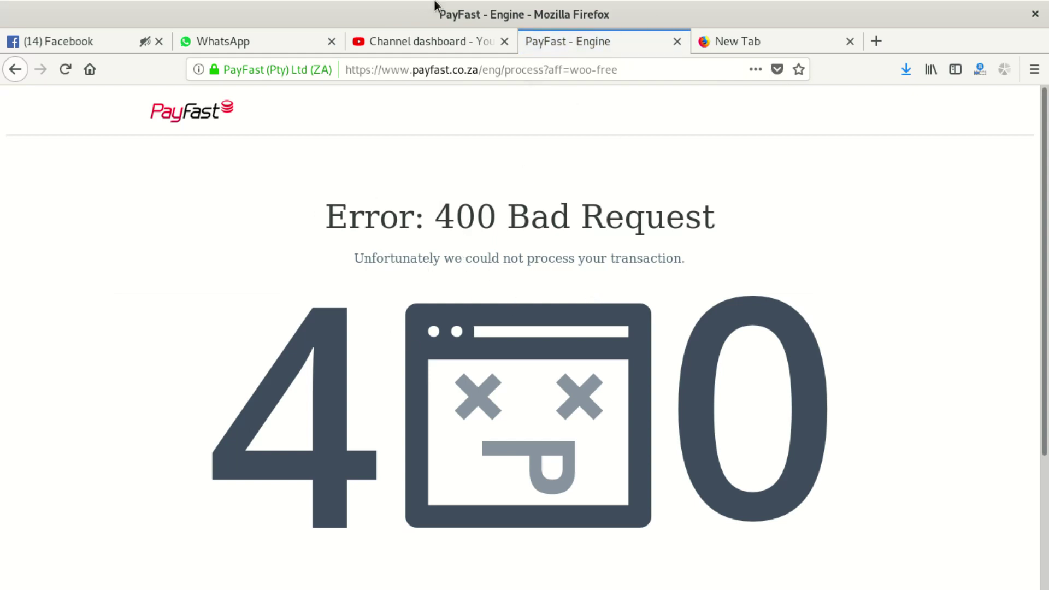
{"action": "left_click", "coordinate": [19, 72]}
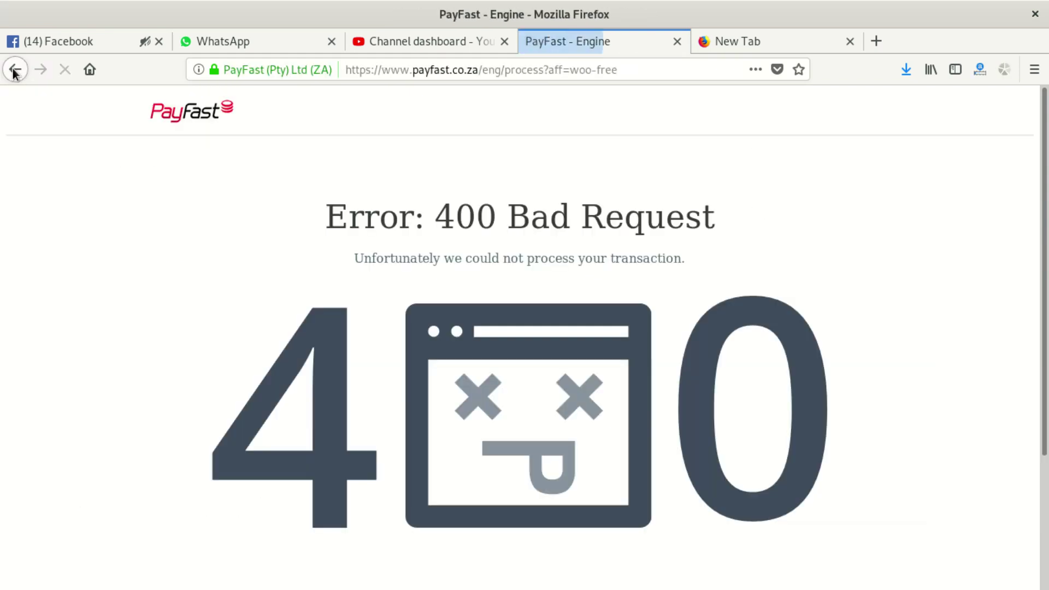
{"action": "left_click", "coordinate": [14, 73]}
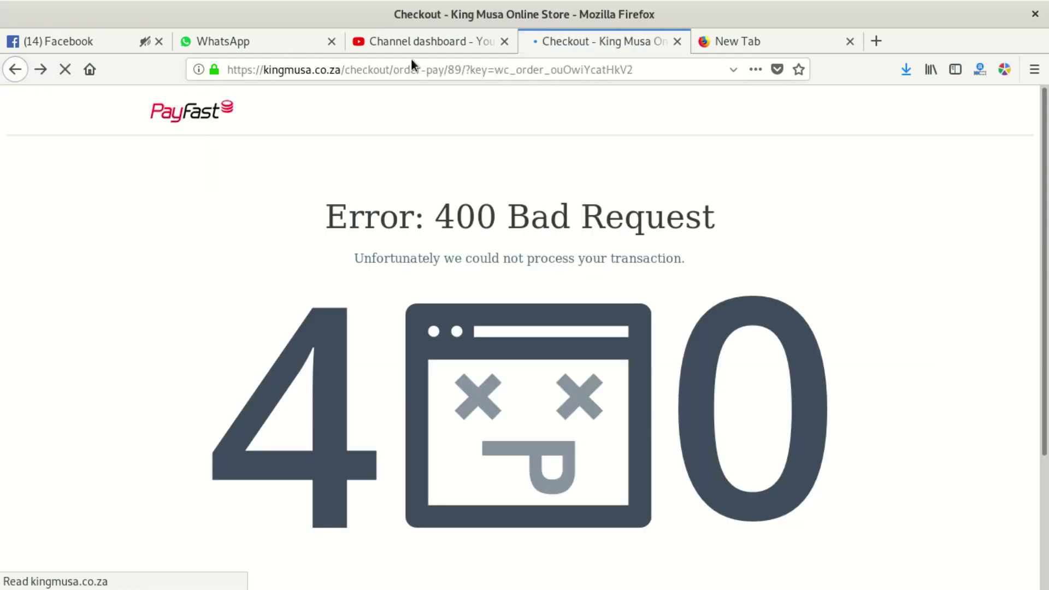
Enter the King Musa store address to reload the shop page
{"action": "left_click_drag", "start_coordinate": [426, 69], "coordinate": [803, 105]}
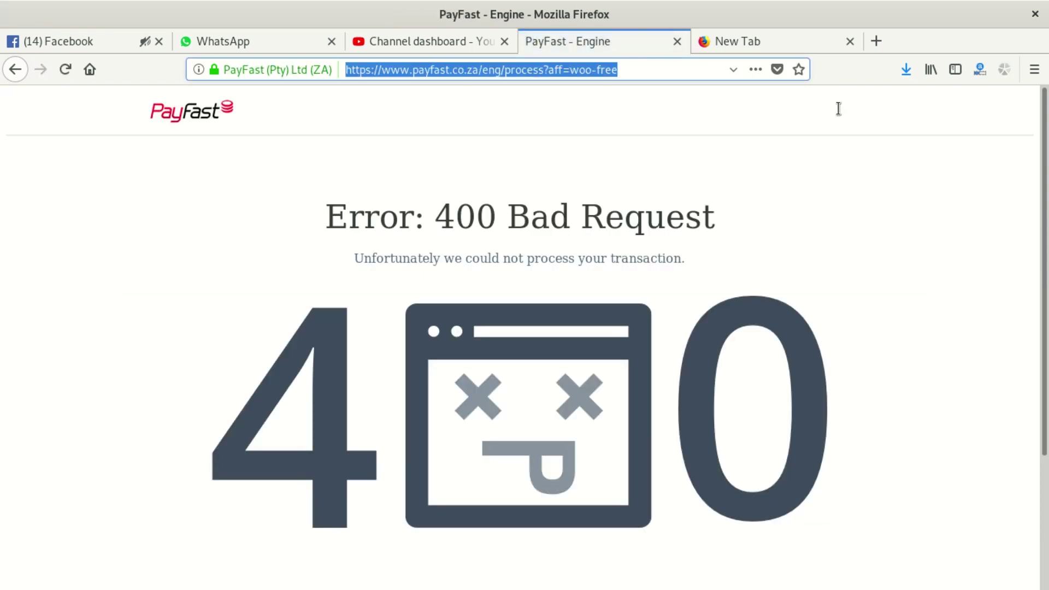
{"action": "key", "text": "ctrl+a"}
{"action": "type", "text": "king"}
{"action": "key", "text": "Return"}
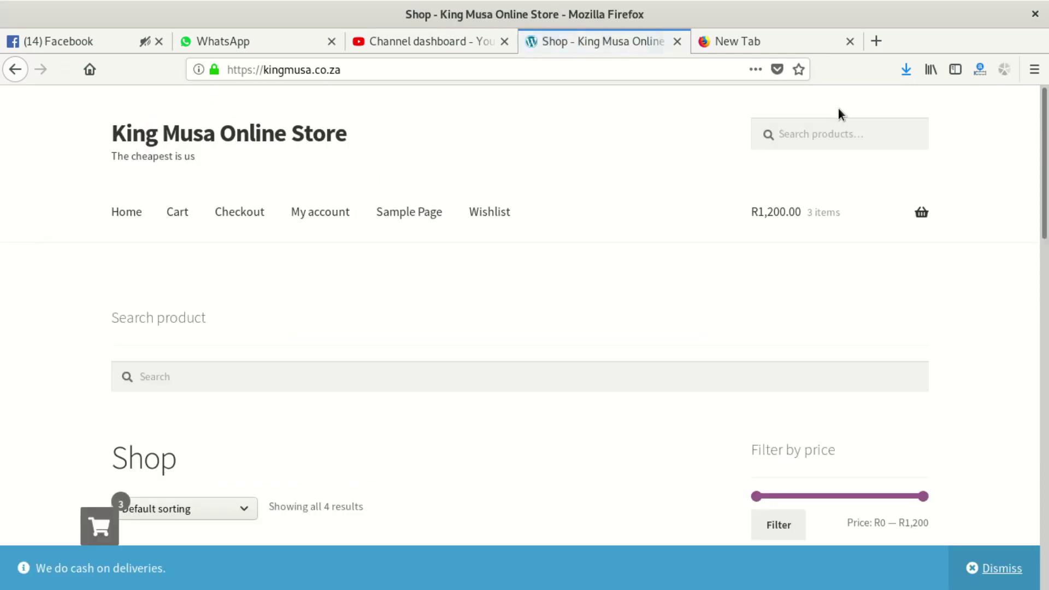
{"action": "scroll", "coordinate": [708, 262], "scroll_direction": "down", "scroll_amount": 5}
{"action": "scroll", "coordinate": [492, 311], "scroll_direction": "down", "scroll_amount": 3}
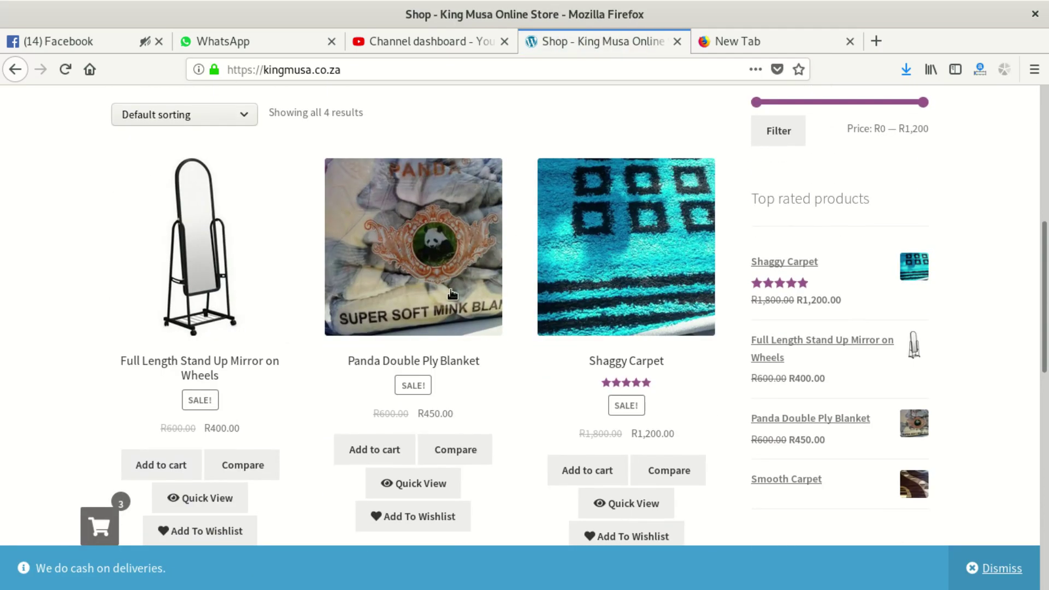
{"action": "scroll", "coordinate": [547, 267], "scroll_direction": "down", "scroll_amount": 2}
{"action": "scroll", "coordinate": [547, 266], "scroll_direction": "up", "scroll_amount": 5}
{"action": "scroll", "coordinate": [547, 266], "scroll_direction": "up", "scroll_amount": 5}
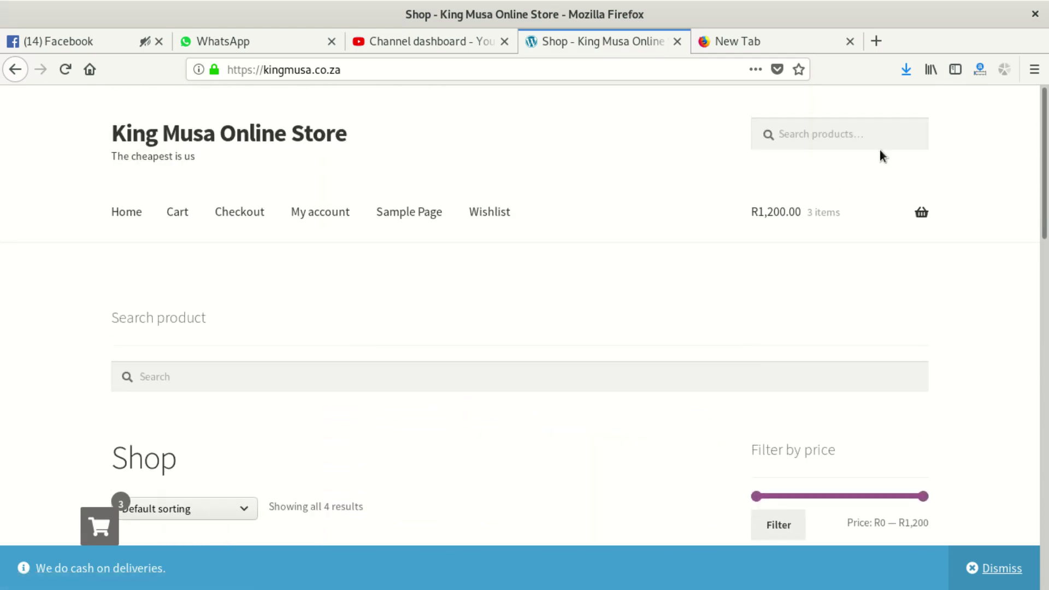
Open checkout from the cart dropdown and replace the billing email, now reading 'lil@gm'
{"action": "mouse_move", "coordinate": [840, 212]}
{"action": "left_click", "coordinate": [832, 419]}
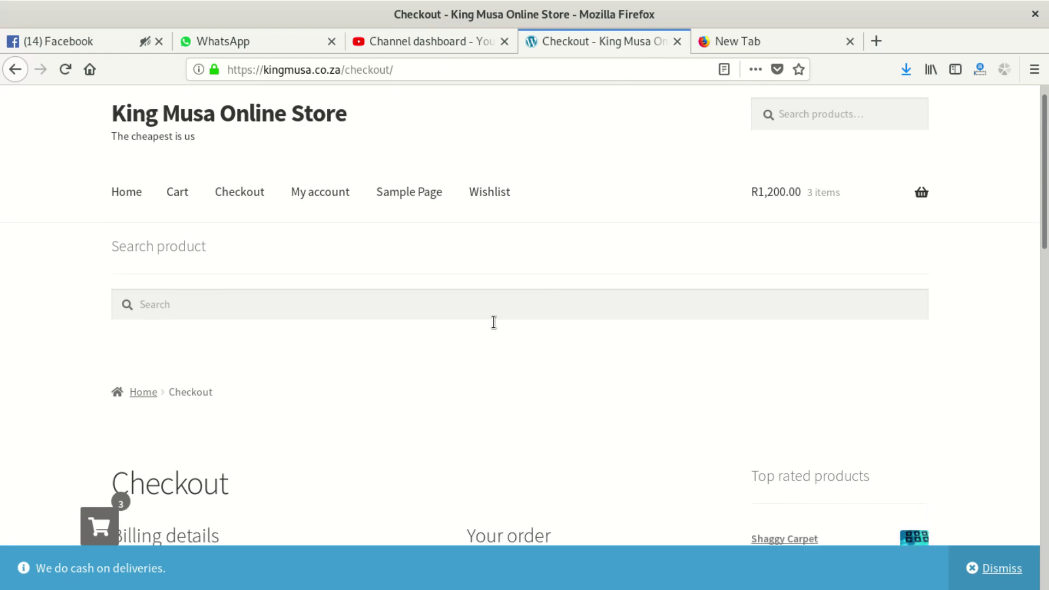
{"action": "scroll", "coordinate": [492, 320], "scroll_direction": "down", "scroll_amount": 4}
{"action": "scroll", "coordinate": [478, 292], "scroll_direction": "down", "scroll_amount": 4}
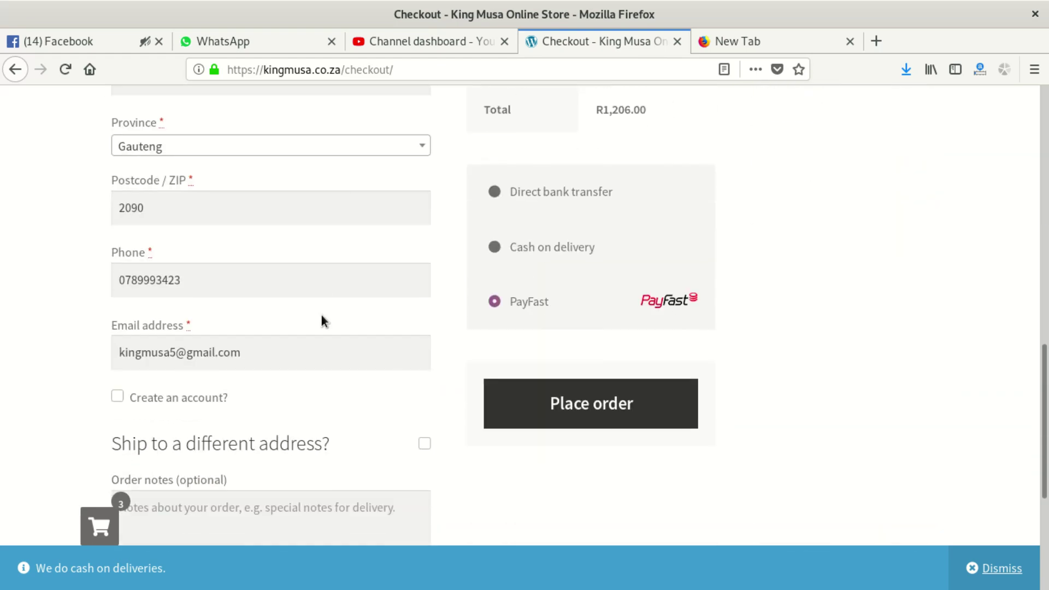
{"action": "scroll", "coordinate": [252, 309], "scroll_direction": "down", "scroll_amount": 2}
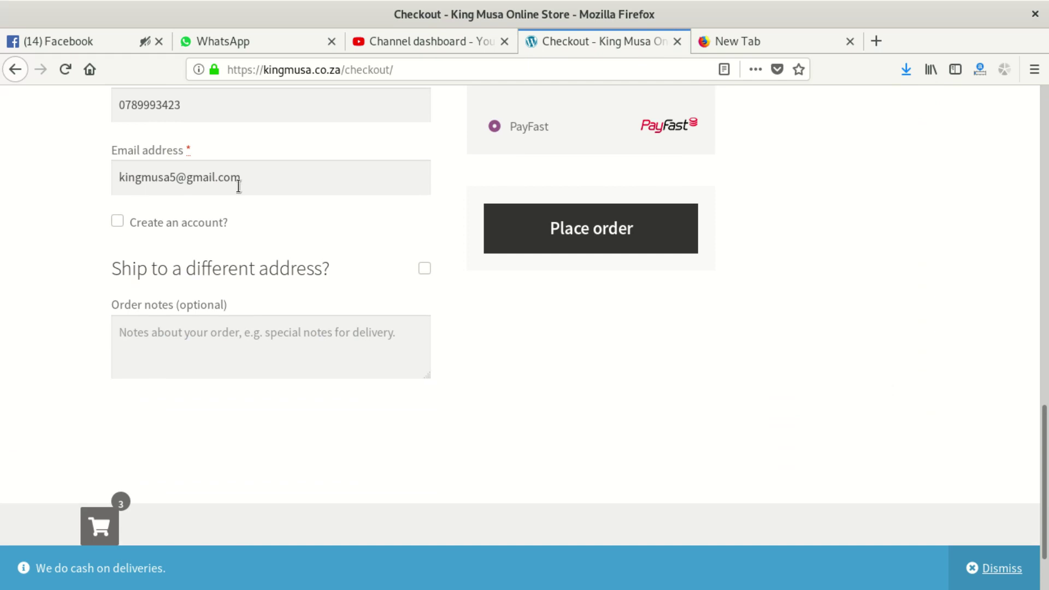
{"action": "left_click_drag", "start_coordinate": [242, 177], "coordinate": [17, 177]}
{"action": "key", "text": "BackSpace"}
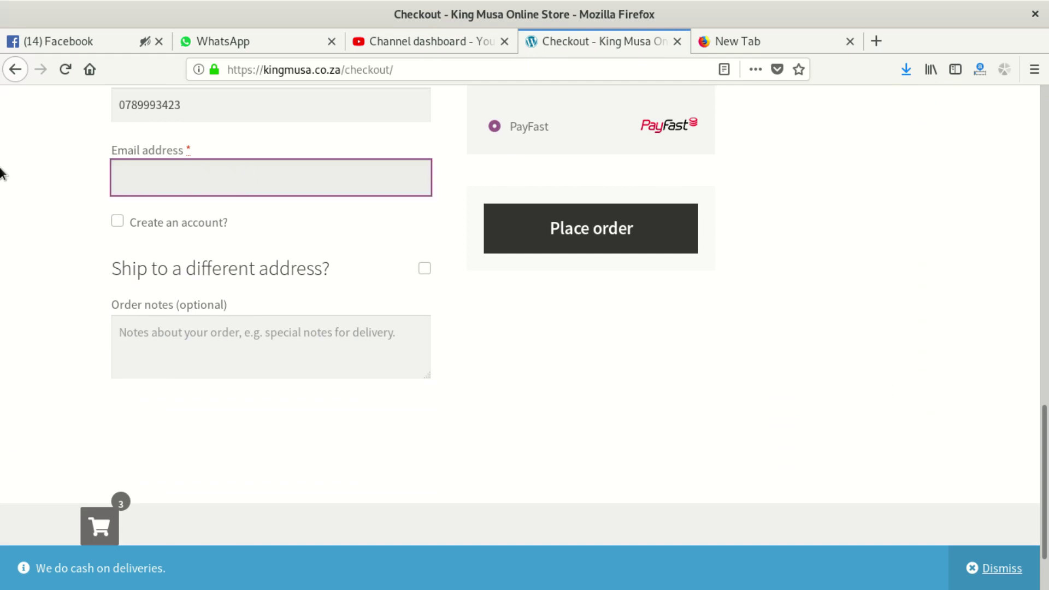
Submit the order with the new billing email to pay R1,206.00 via PayFast
{"action": "left_click", "coordinate": [560, 230]}
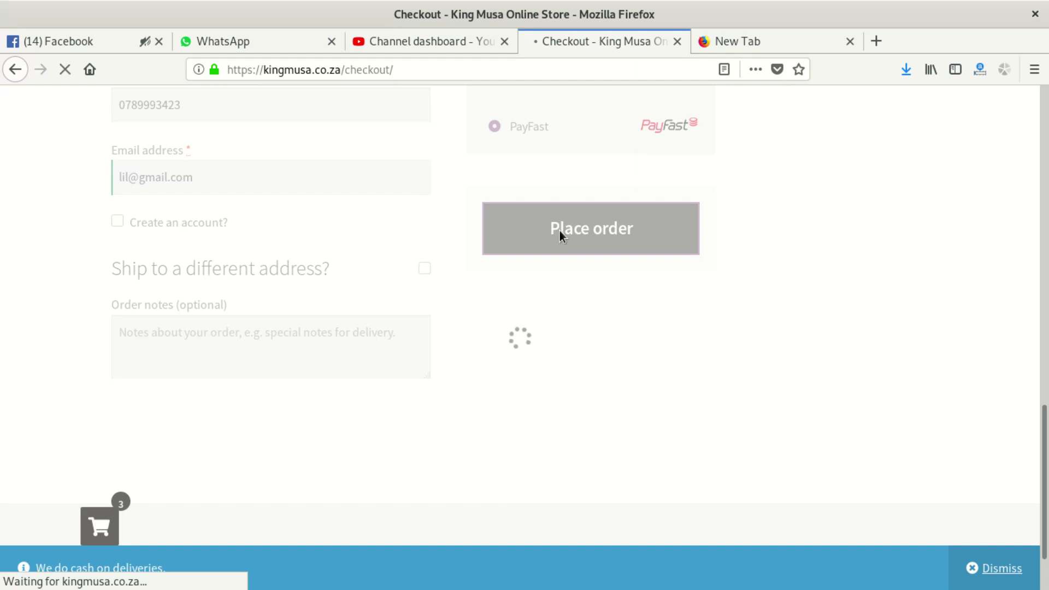